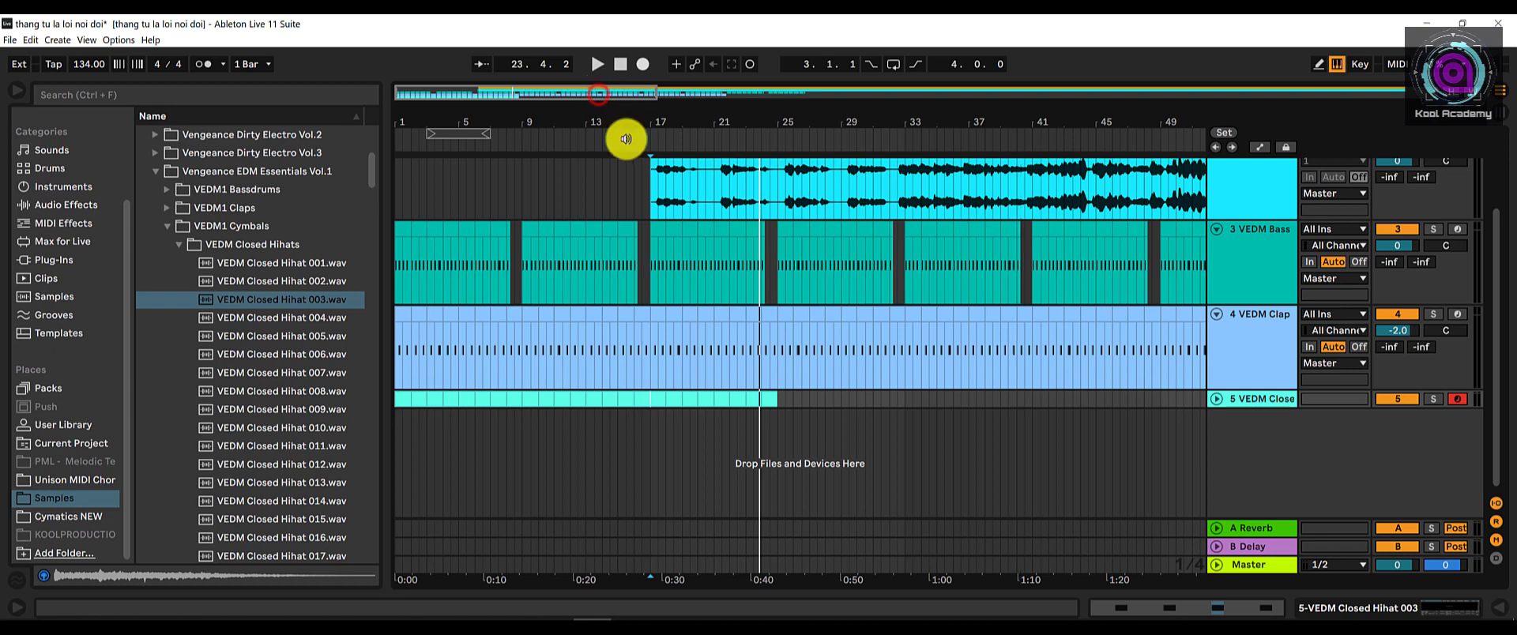
Collapse the Closed Hihats and VEDM1 Cymbals folders and open the VEDM Cymbal Loops folder under VEDM1 Drumloops 128BPM.
left_click(178, 246)
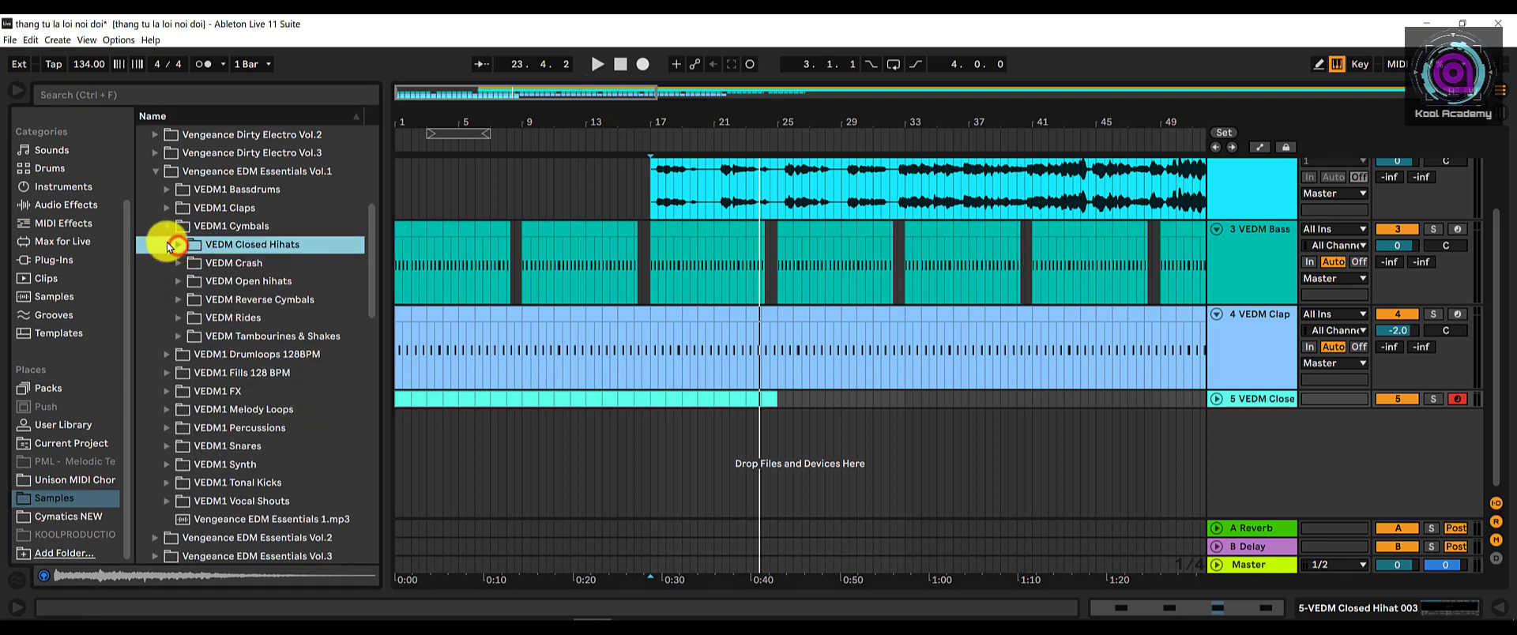
left_click(165, 229)
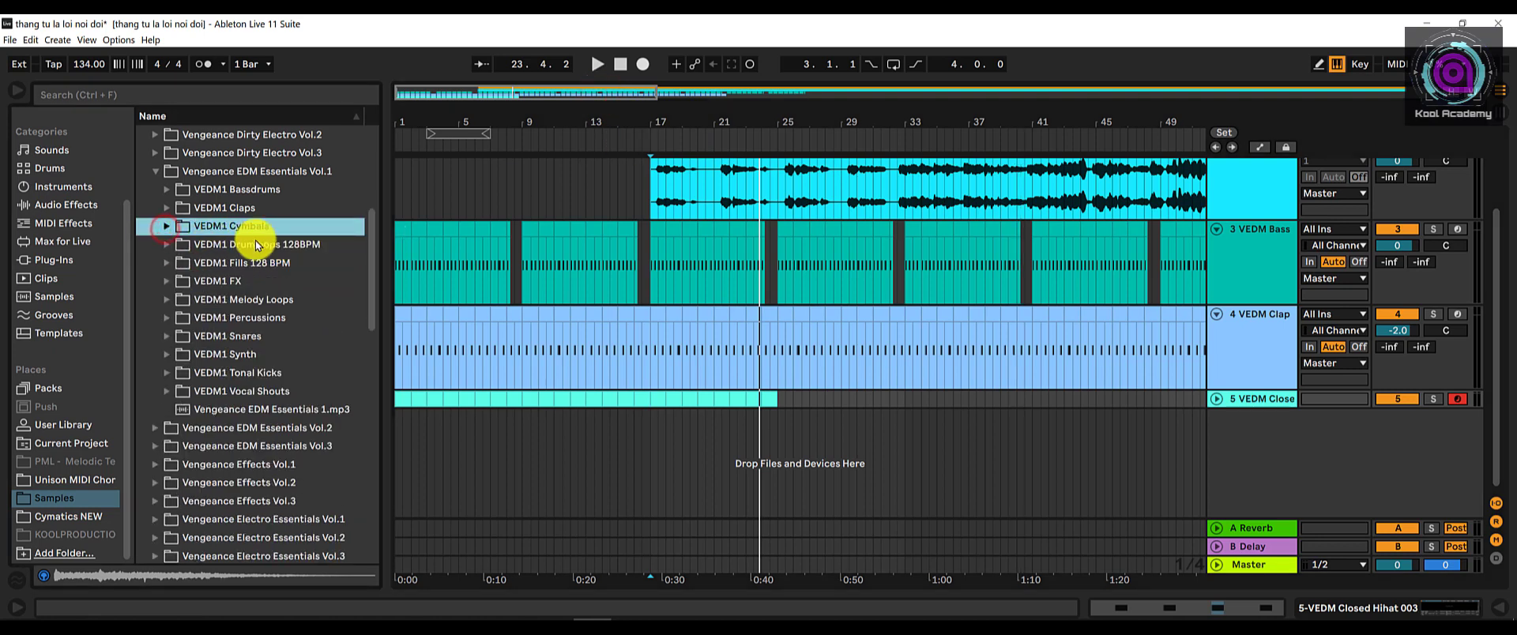
left_click(165, 244)
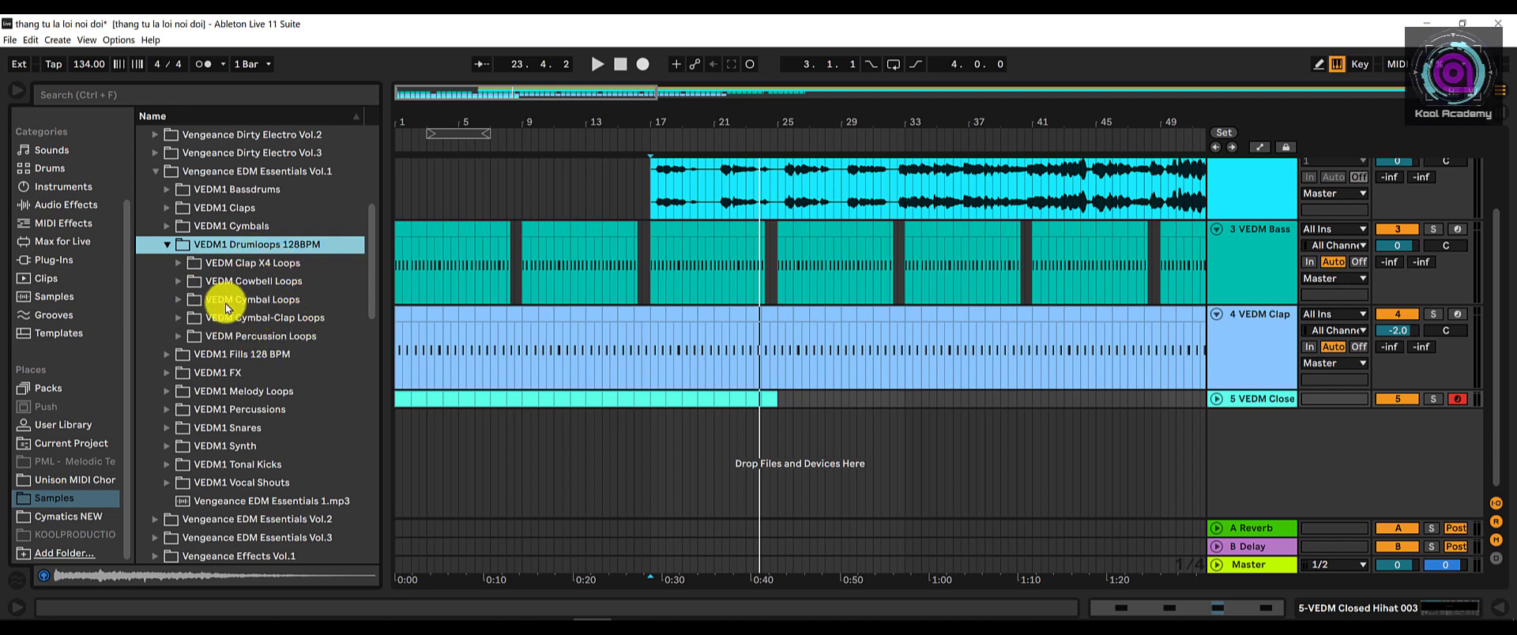
left_click(179, 301)
Audition the samples VEDM Cymbal Loop 001 through 005.
left_click(290, 319)
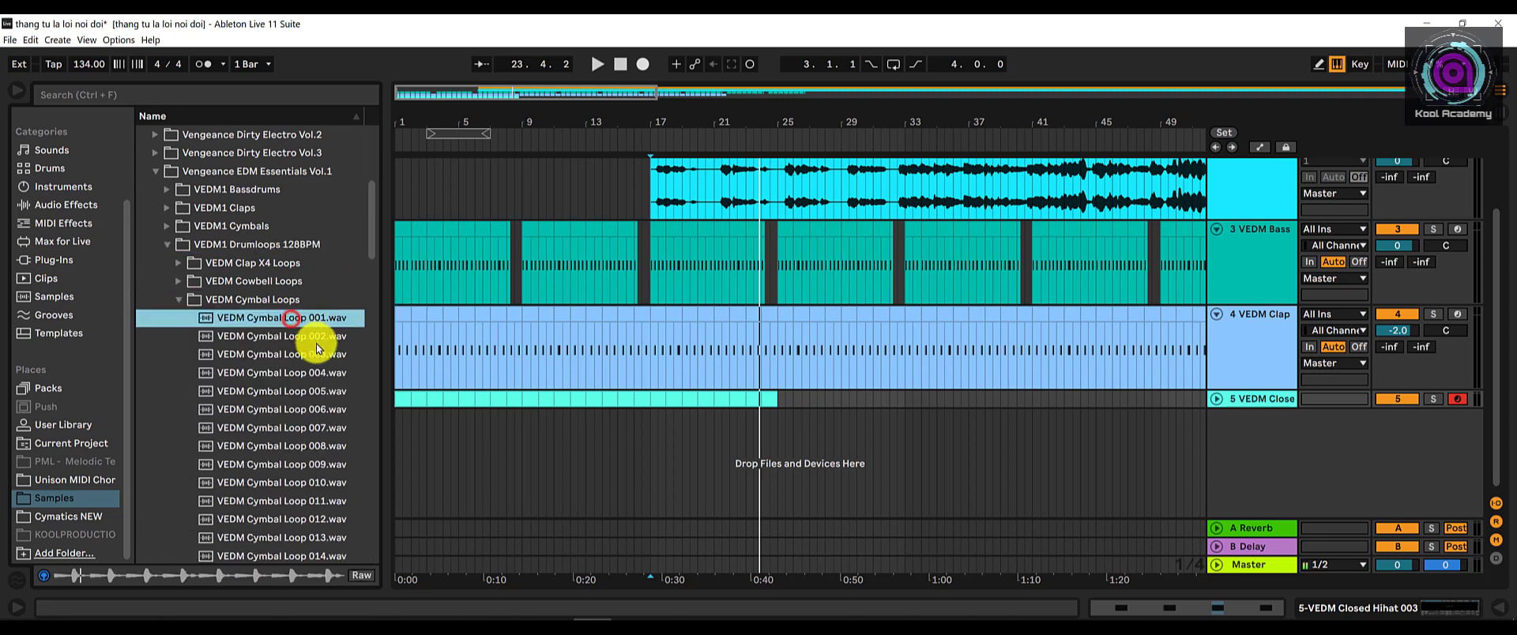
left_click(301, 338)
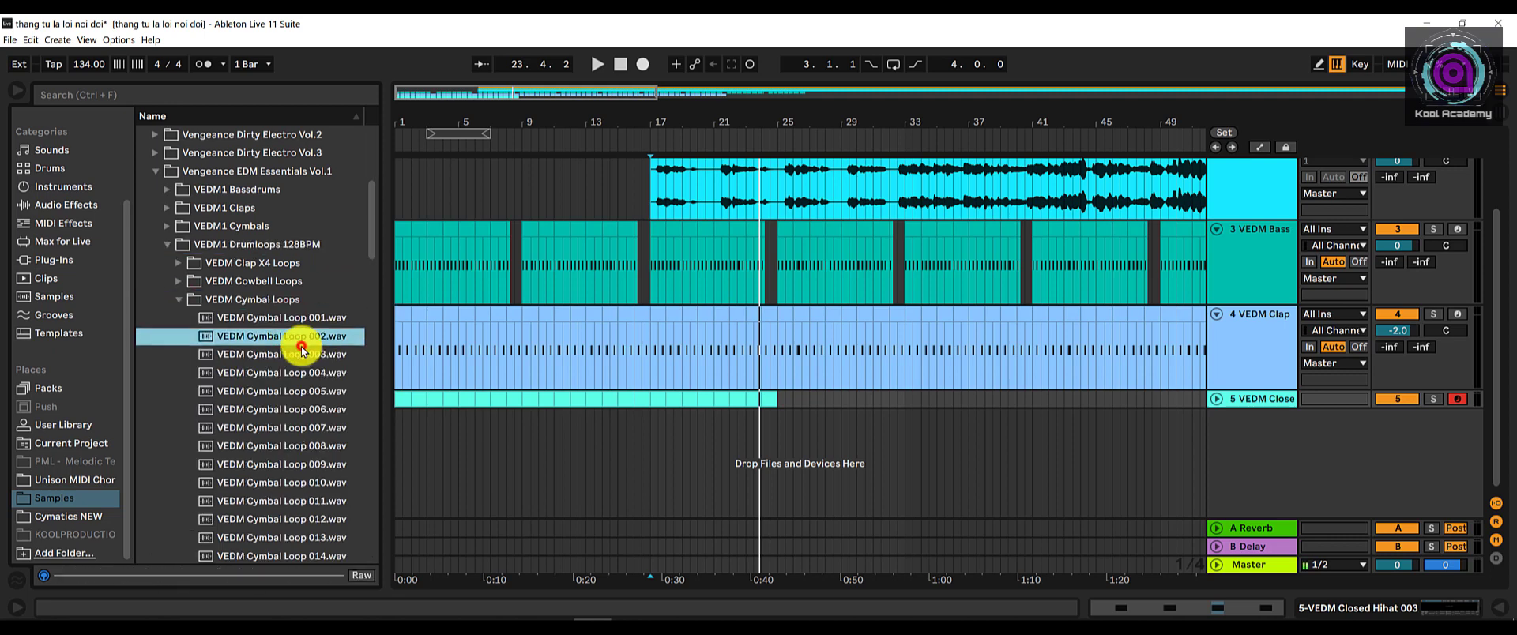
left_click(299, 355)
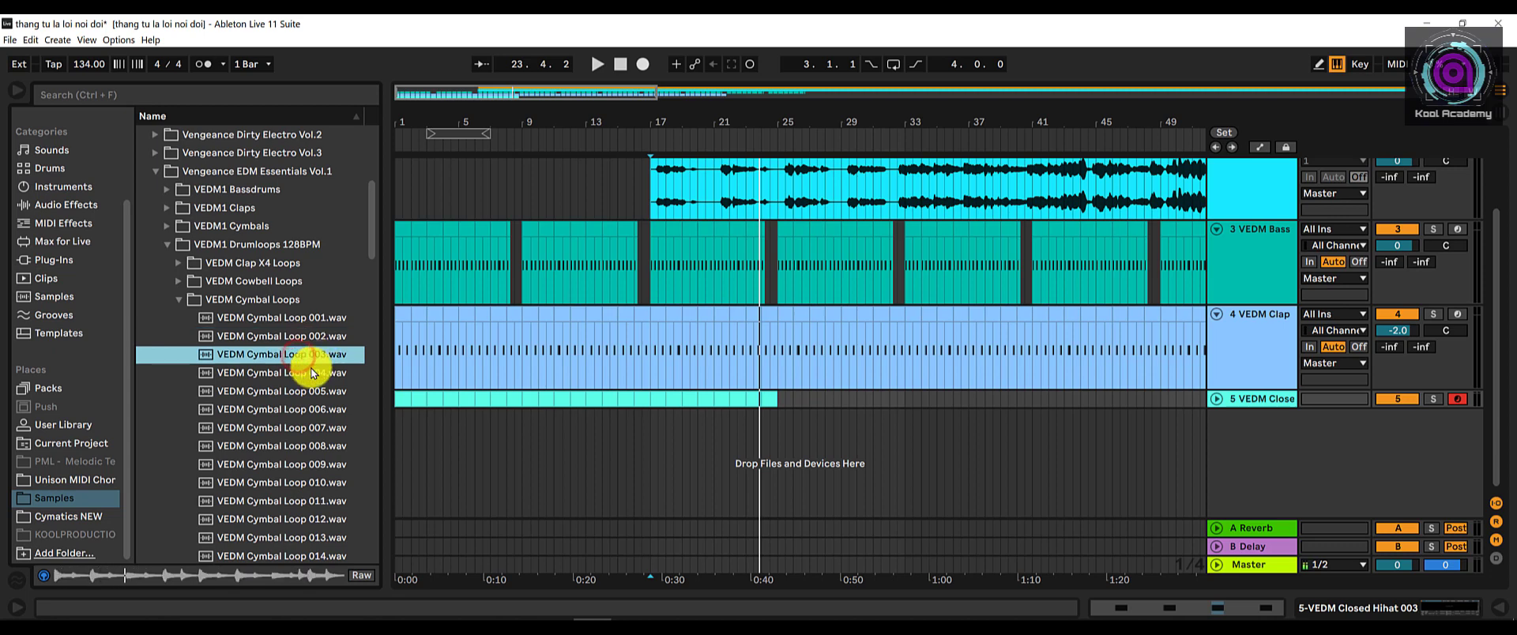
left_click(311, 369)
left_click(317, 393)
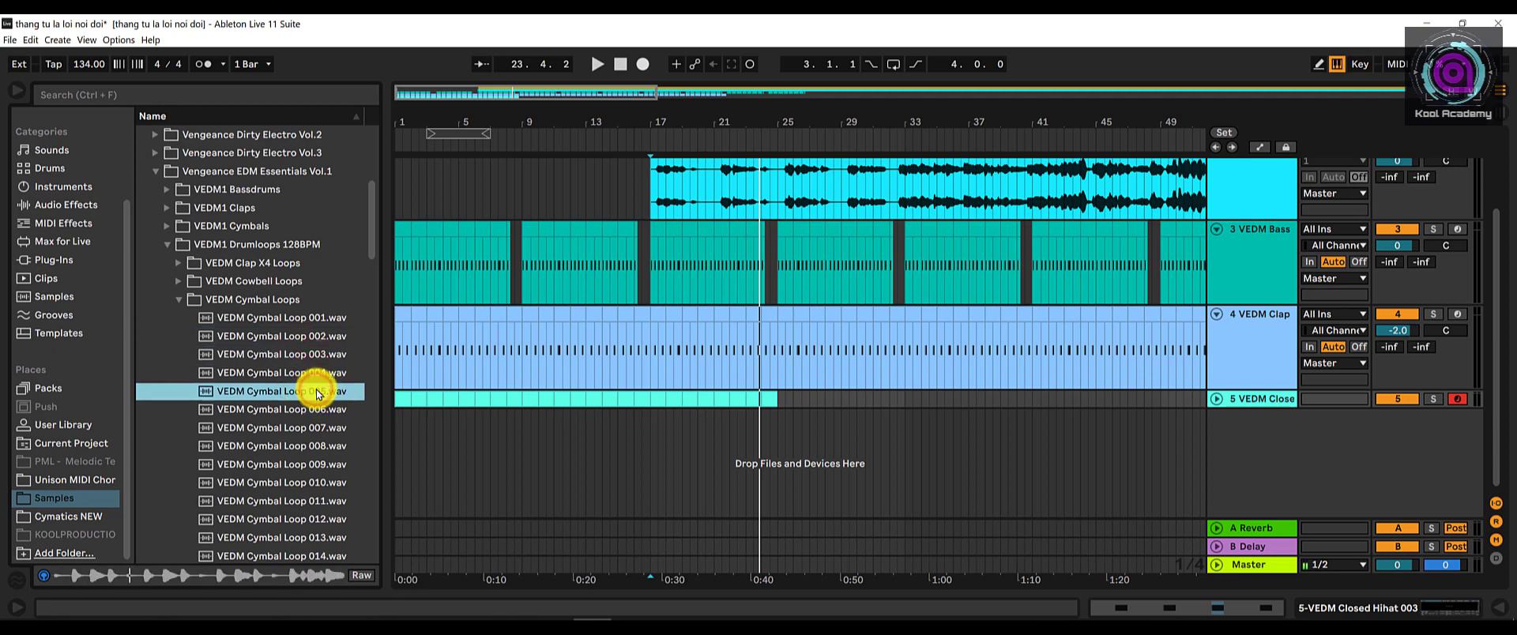
scroll(286, 354, "down", 2)
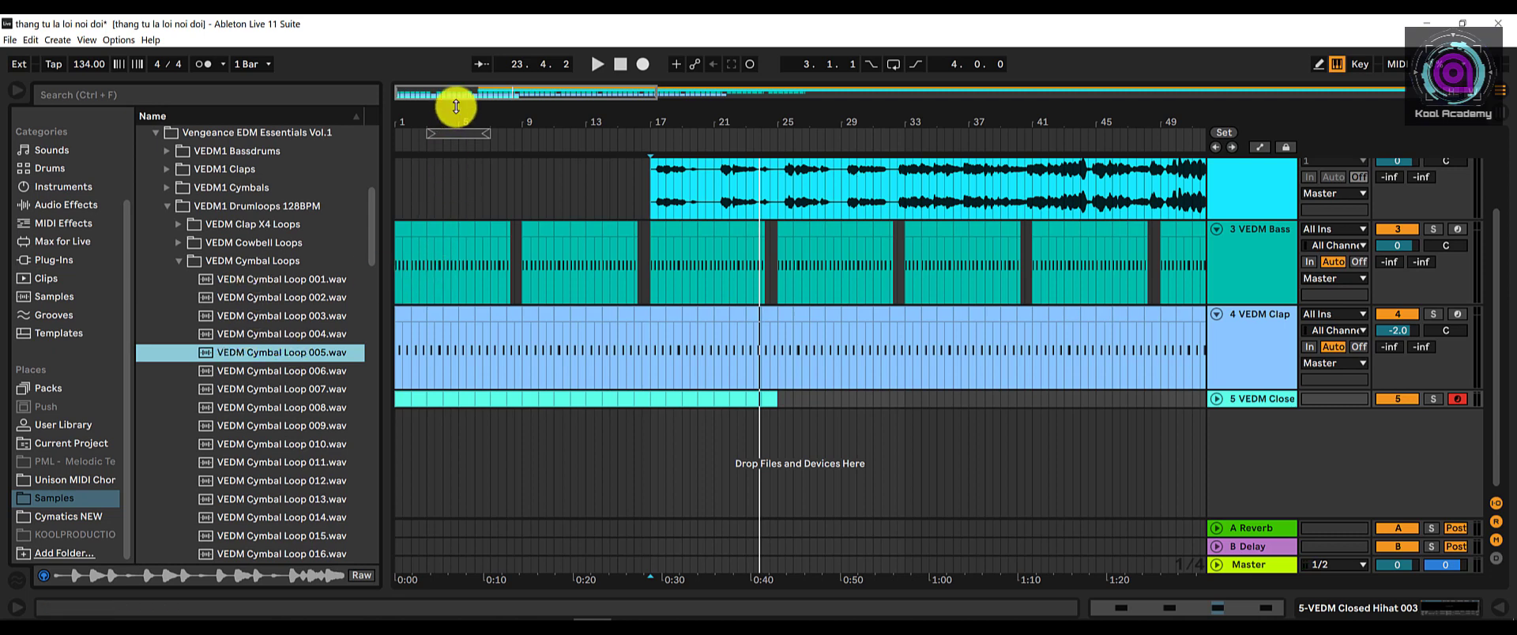
Reduce the track heights and place VEDM Cymbal Loop 006 at bar 1 on a new track below the closed hihat track.
left_click(478, 93)
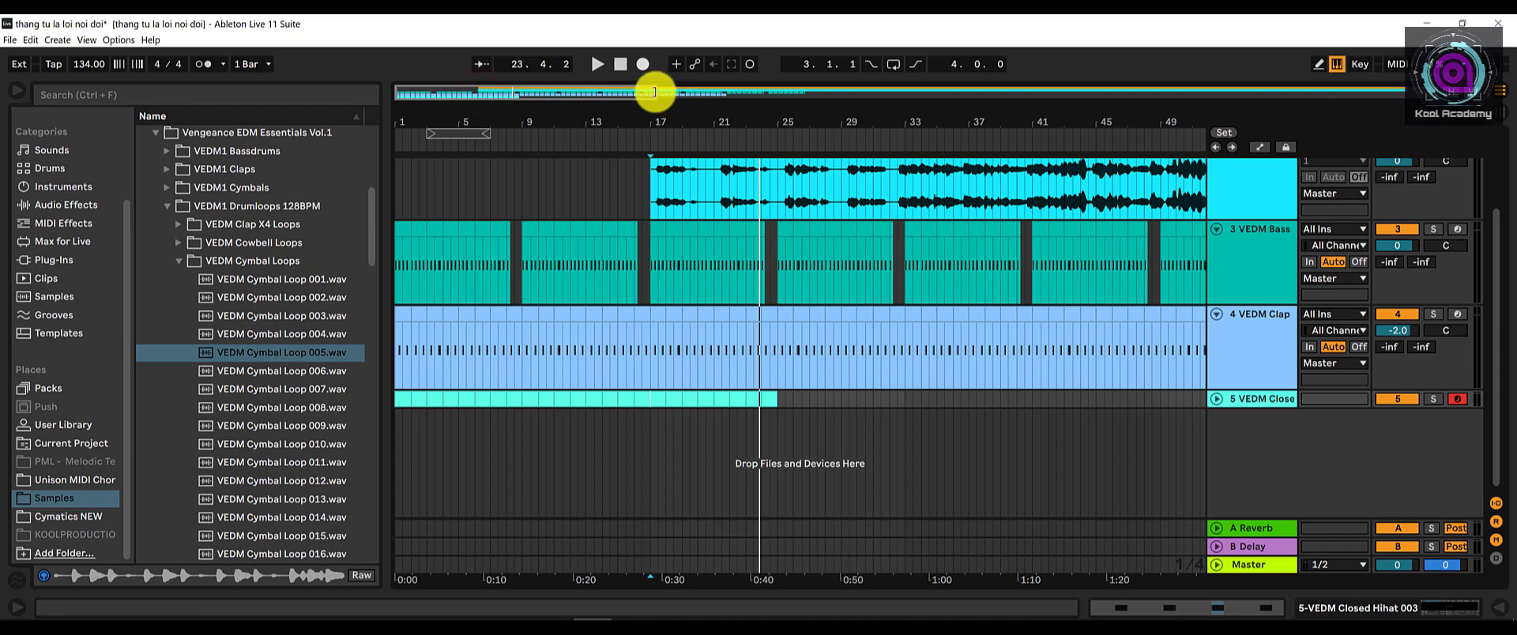
left_click_drag(654, 92, 570, 93)
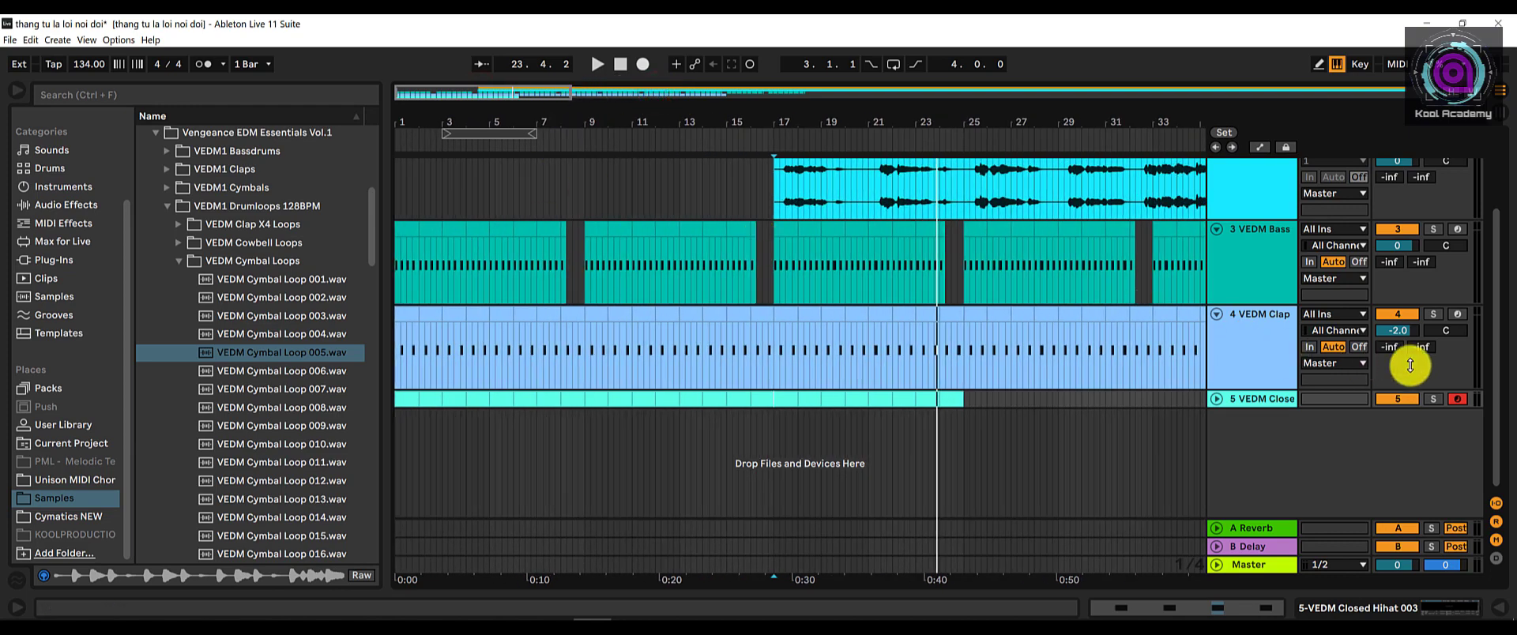
left_click_drag(1410, 365, 1425, 237)
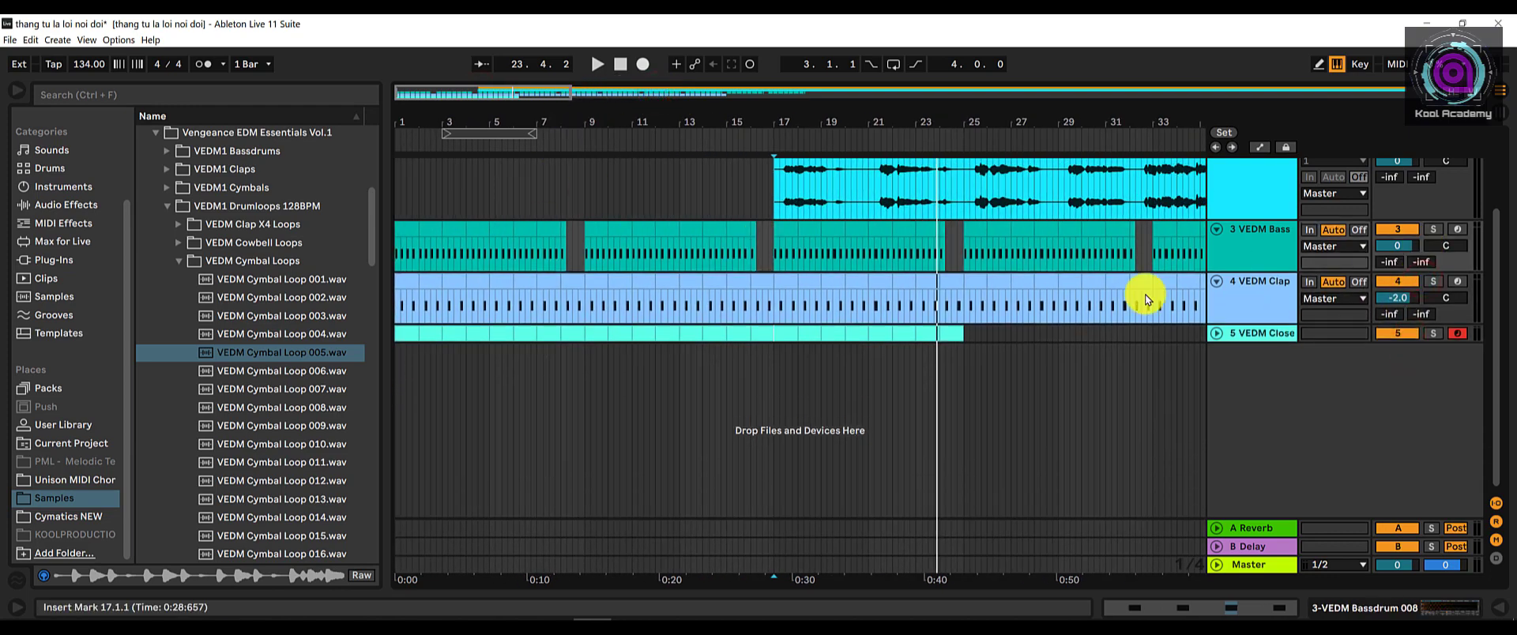
left_click(295, 370)
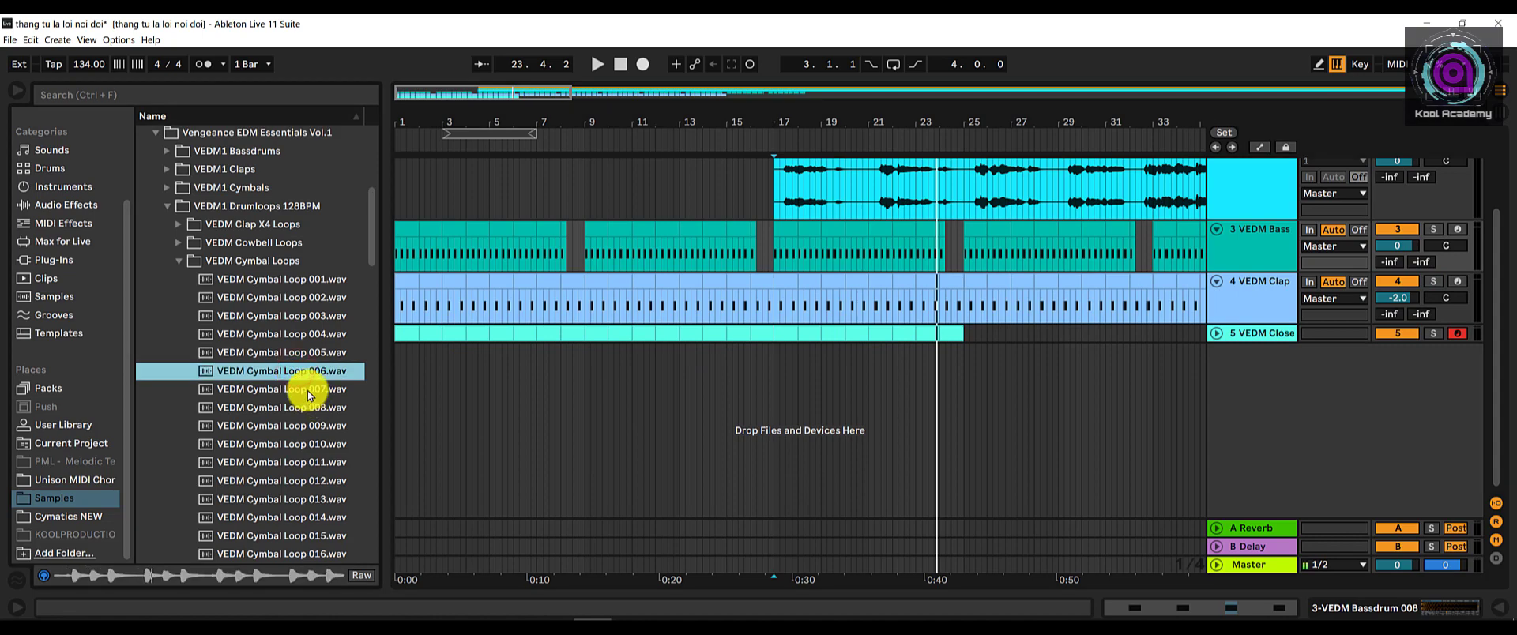
left_click_drag(308, 379, 396, 366)
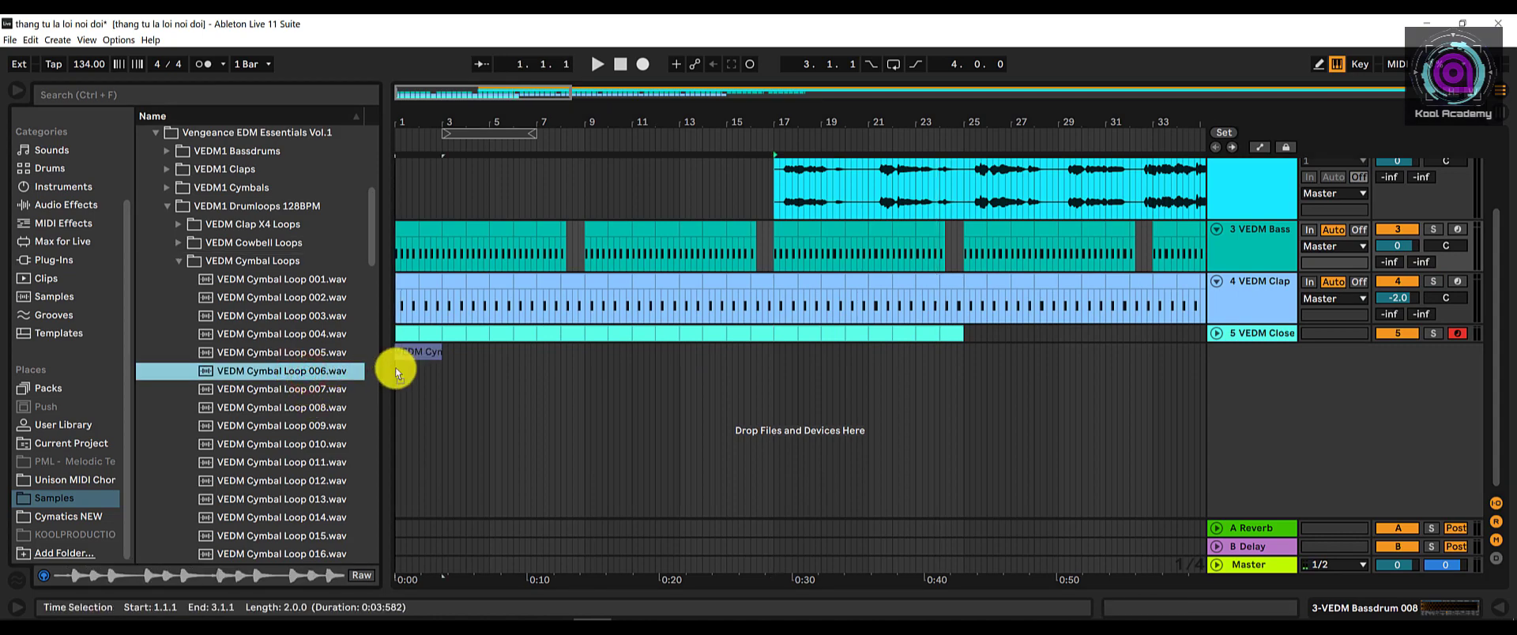
Turn the fixed grid off and try to extend the end of the Cymbal Loop 006 clip slightly past bar 3.
left_click_drag(569, 91, 429, 101)
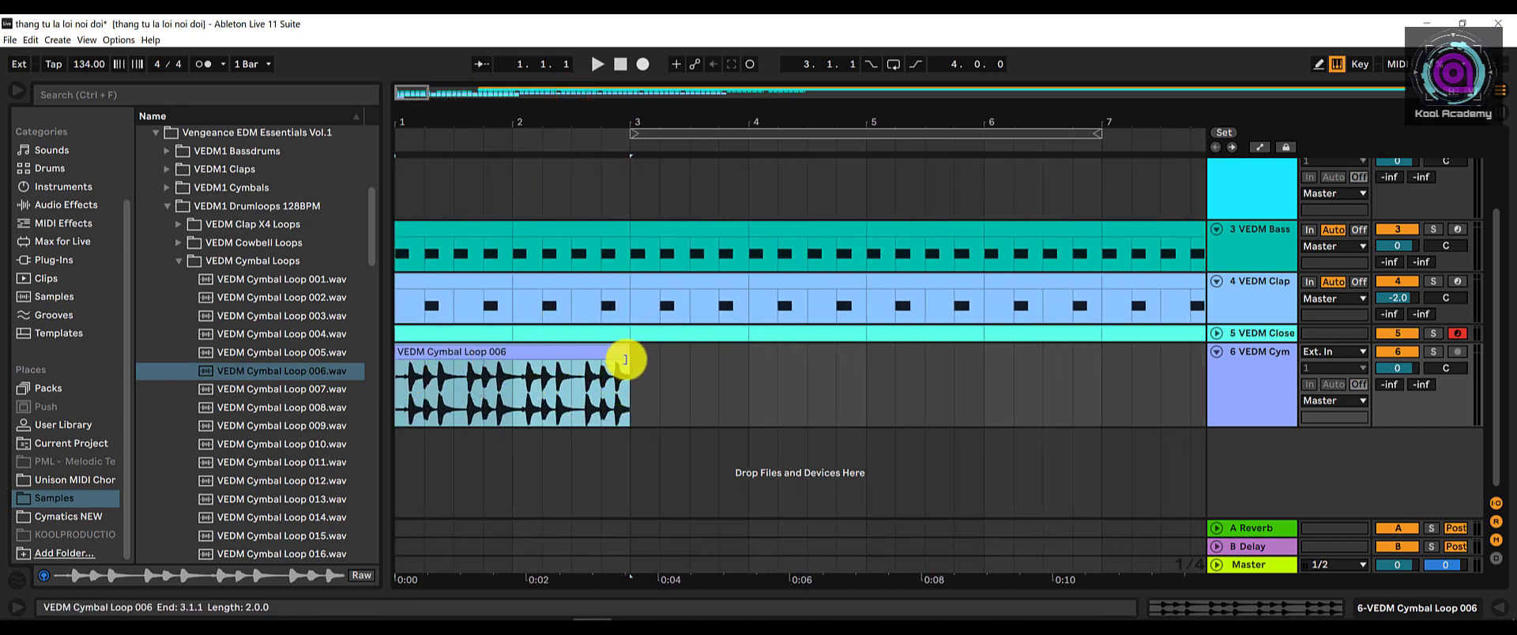
left_click(629, 386)
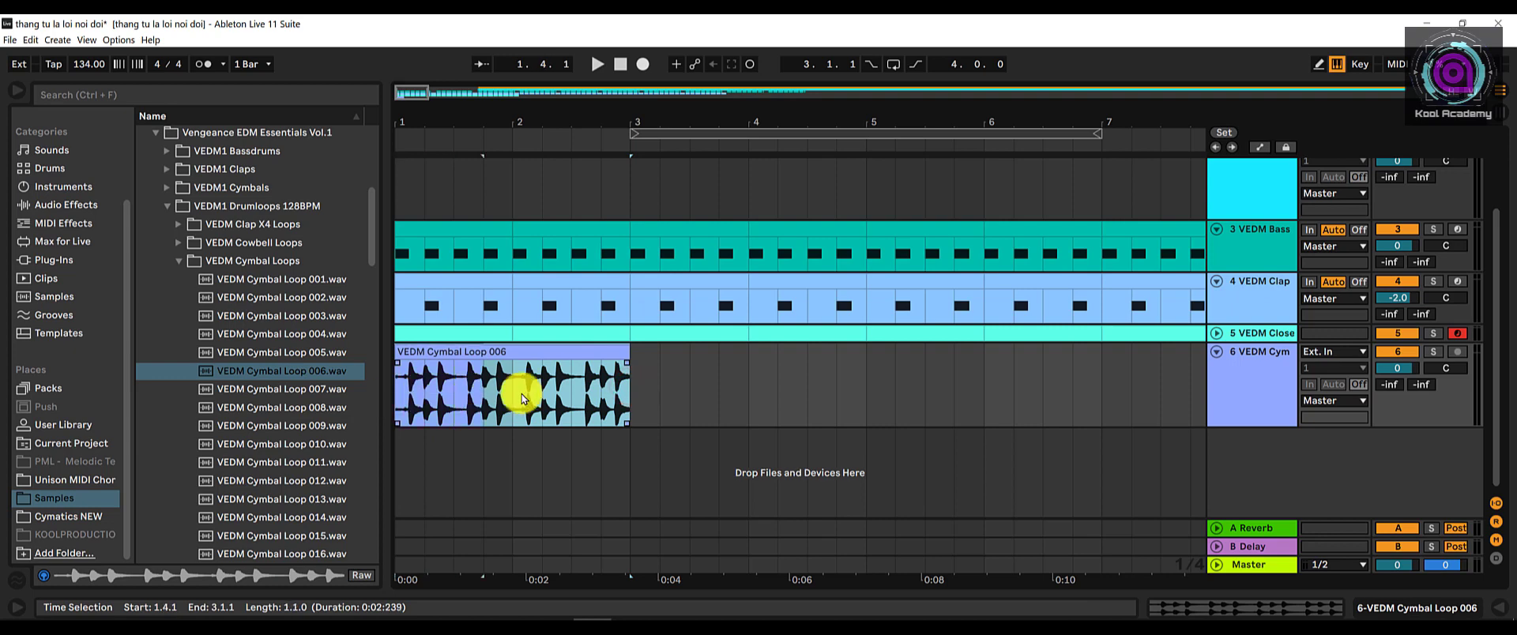
left_click(645, 383)
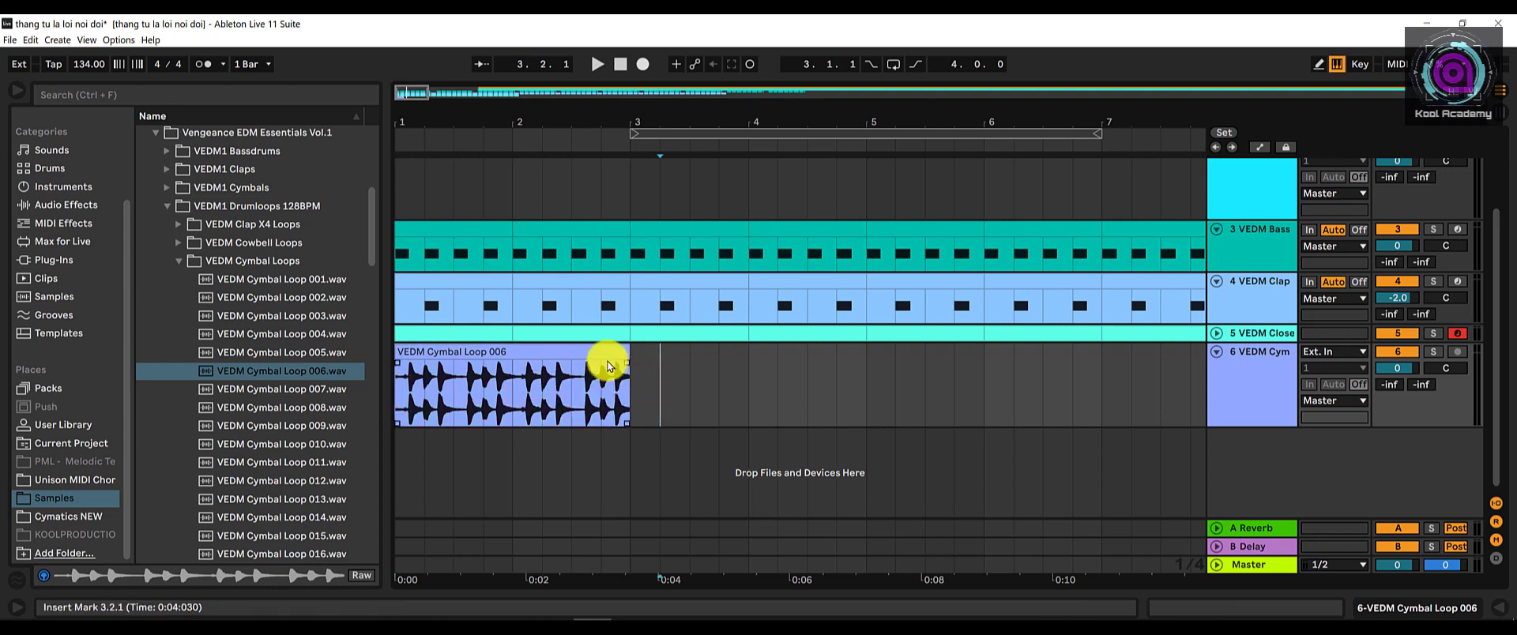
right_click(666, 368)
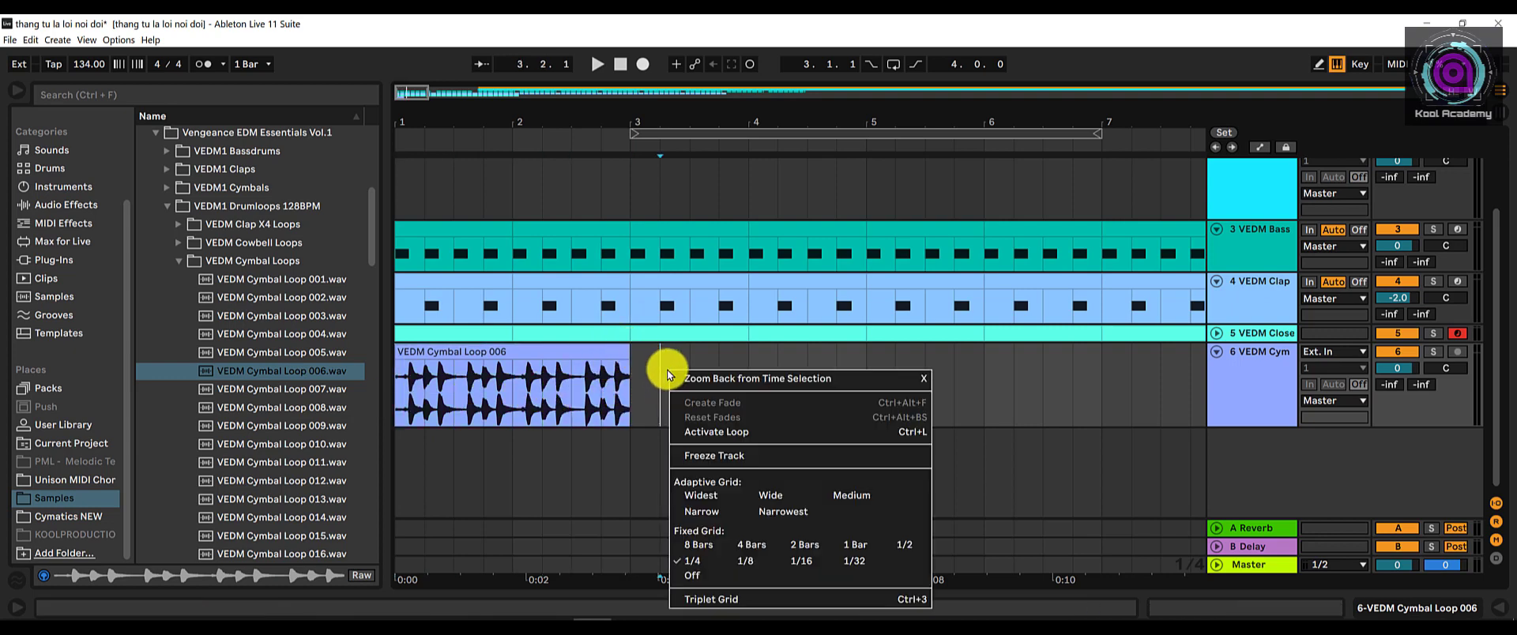
left_click(706, 572)
left_click_drag(624, 351, 650, 348)
left_click(730, 387)
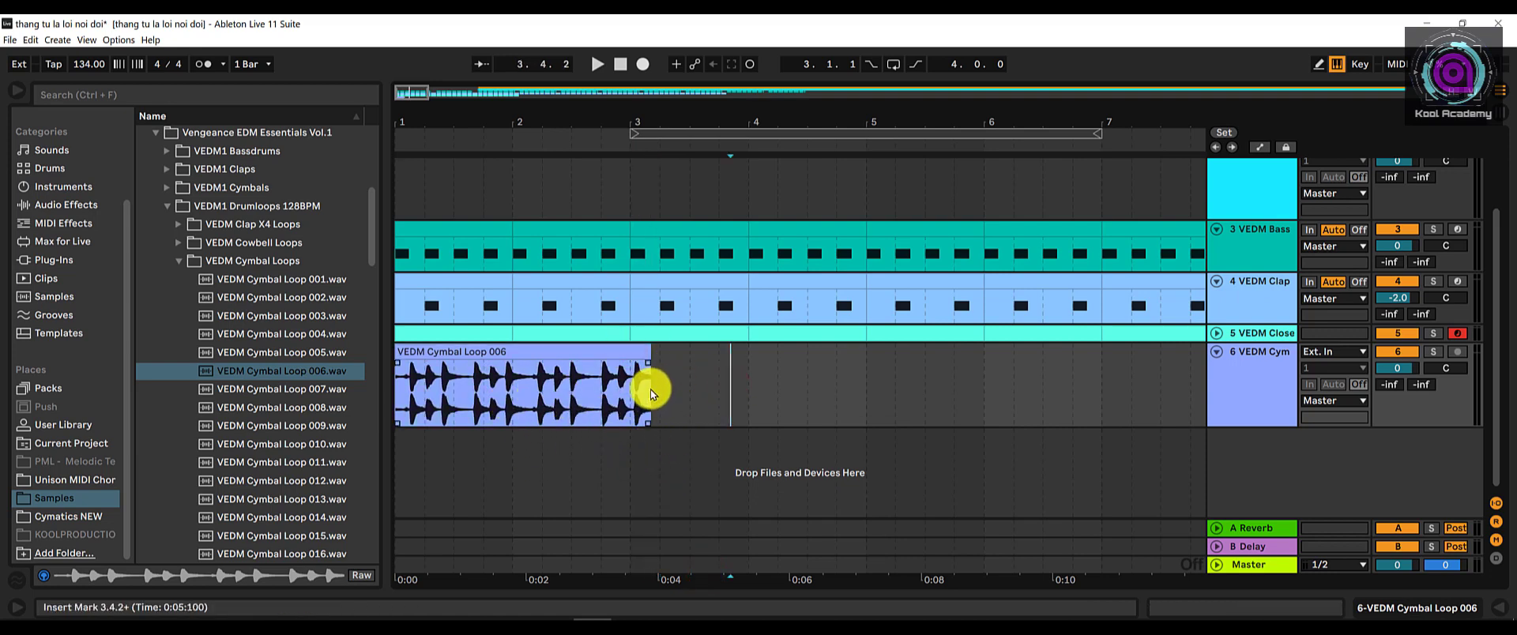
Undo the last change to the cymbal clip's length and set the fixed grid to 1/4.
key("ctrl+z")
right_click(694, 385)
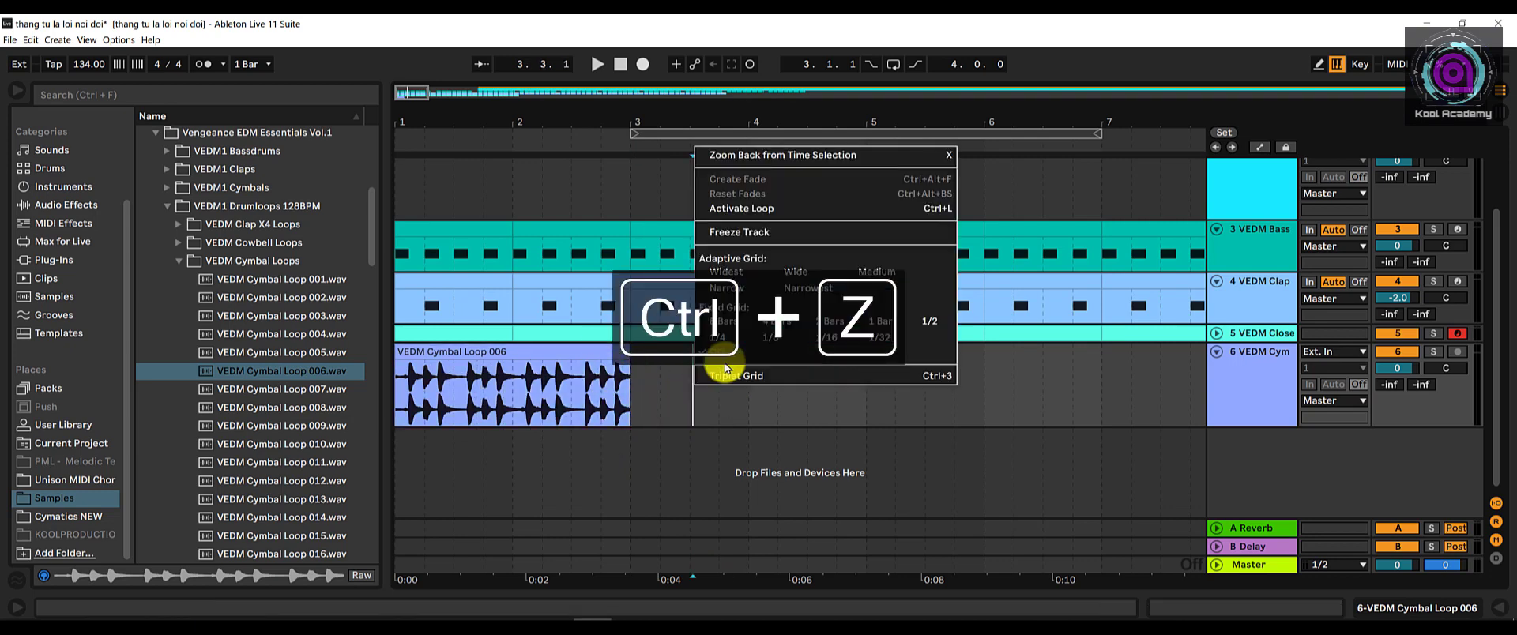
left_click(721, 337)
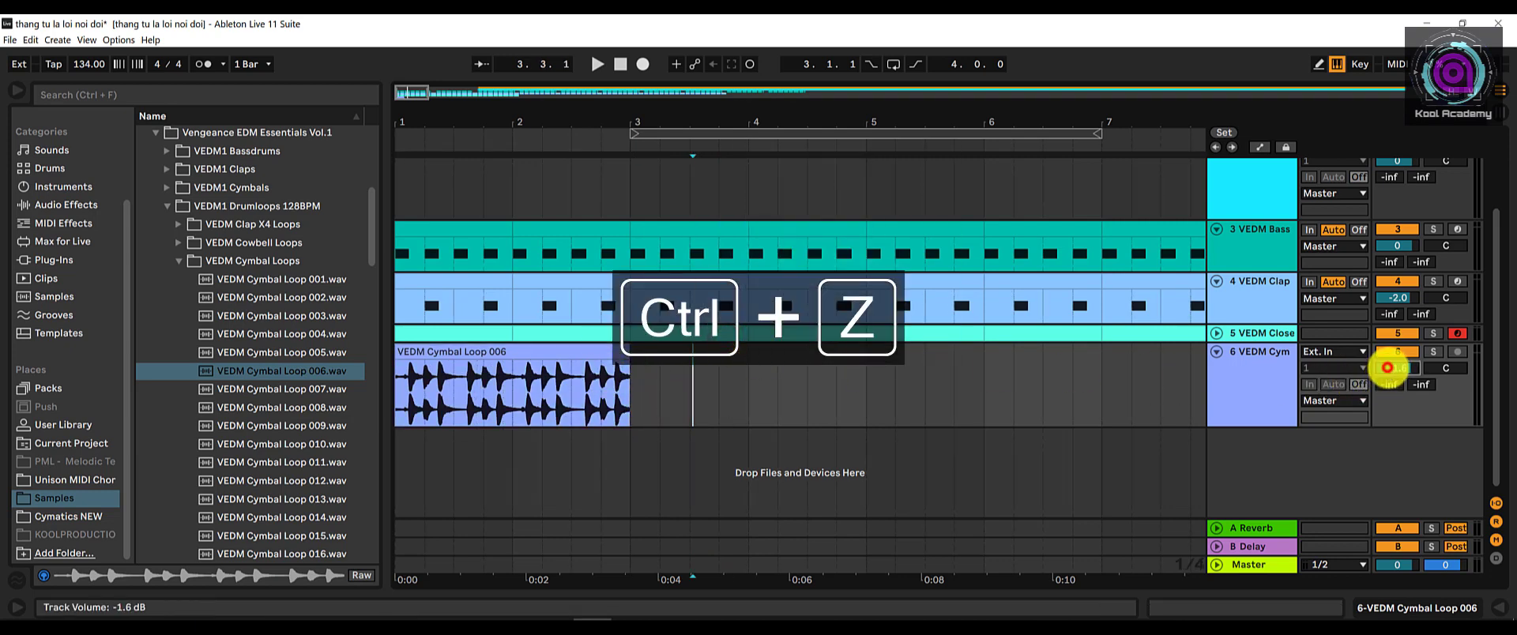
Set the cymbal track's volume to -6.0 dB and duplicate the Cymbal Loop 006 clip three times to reach bar 9.
left_click_drag(1390, 368, 1389, 370)
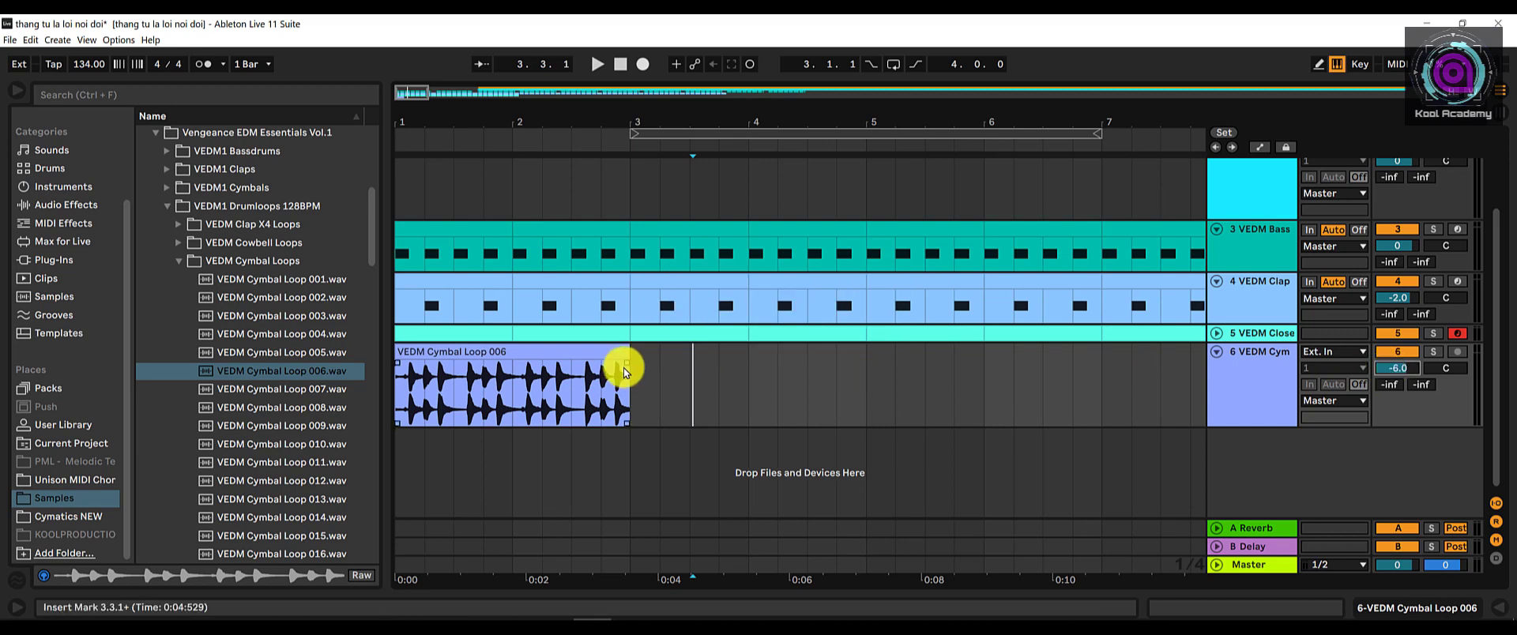
scroll(656, 390, "down", 3)
left_click(460, 353)
key("ctrl+d")
key("ctrl+d")
key("ctrl+d")
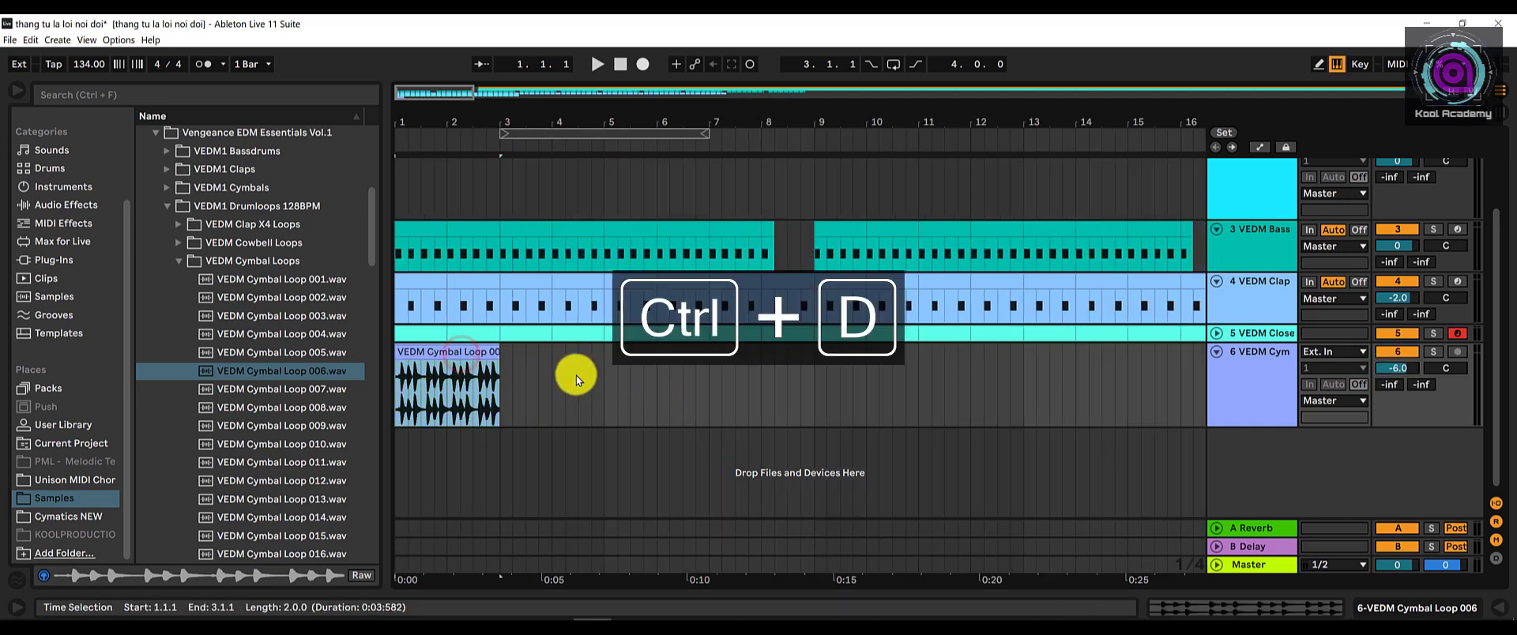
Play the arrangement from bar 1, lower the cymbal track's volume to -13.1 dB and compare the mix with the track muted and unmuted.
left_click(420, 384)
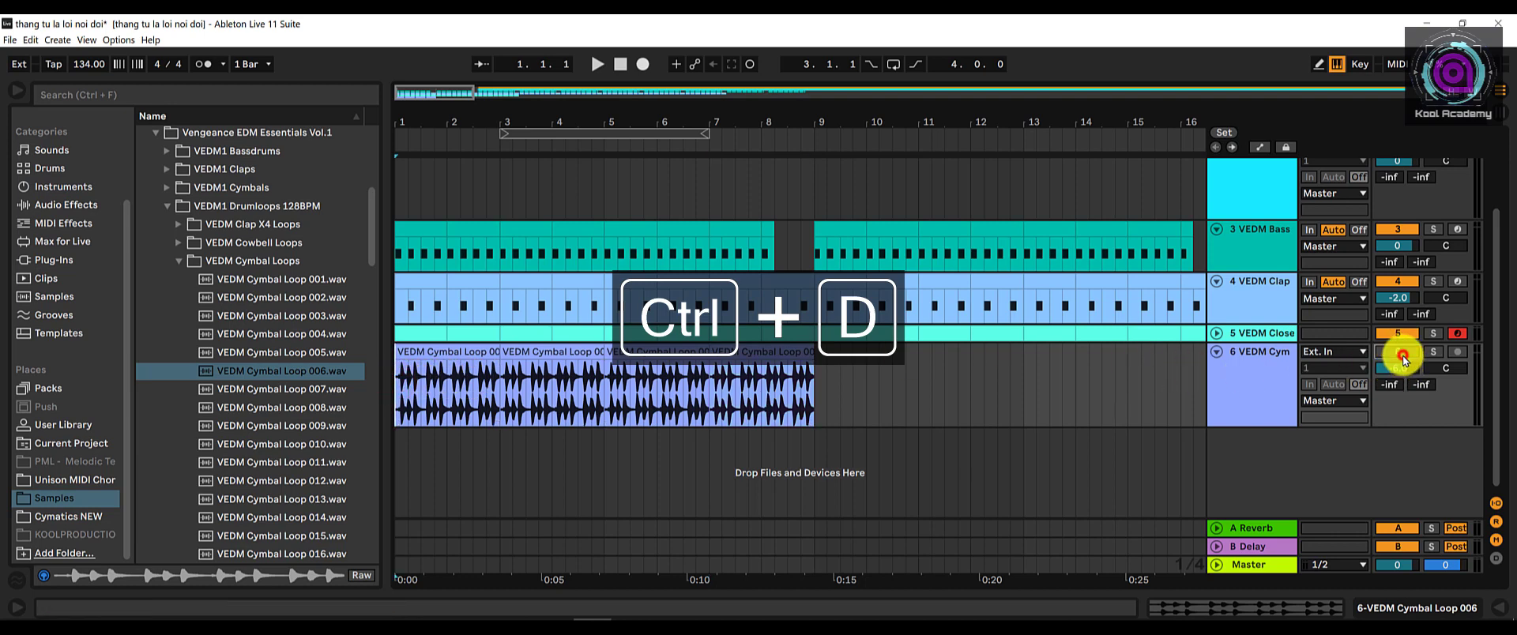
key("space")
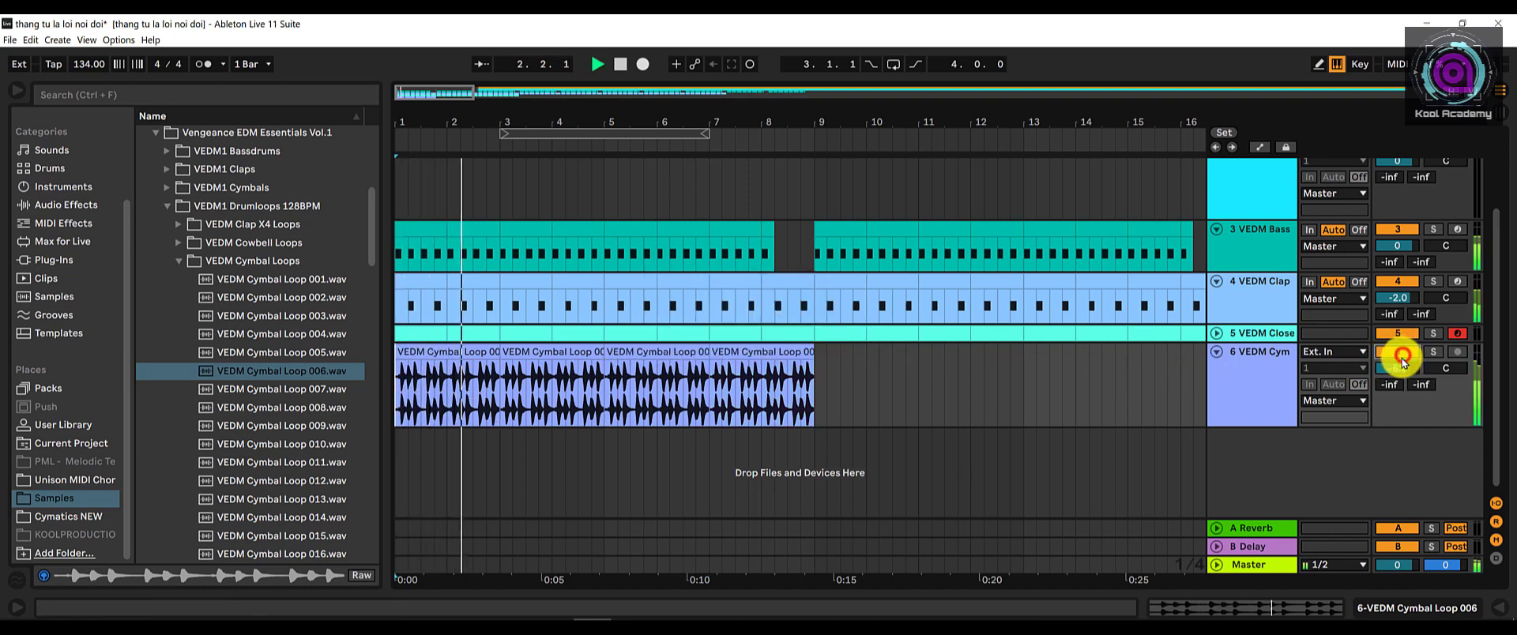
left_click_drag(1402, 360, 1405, 376)
left_click(1398, 350)
left_click(1400, 349)
left_click(1402, 352)
left_click(1403, 354)
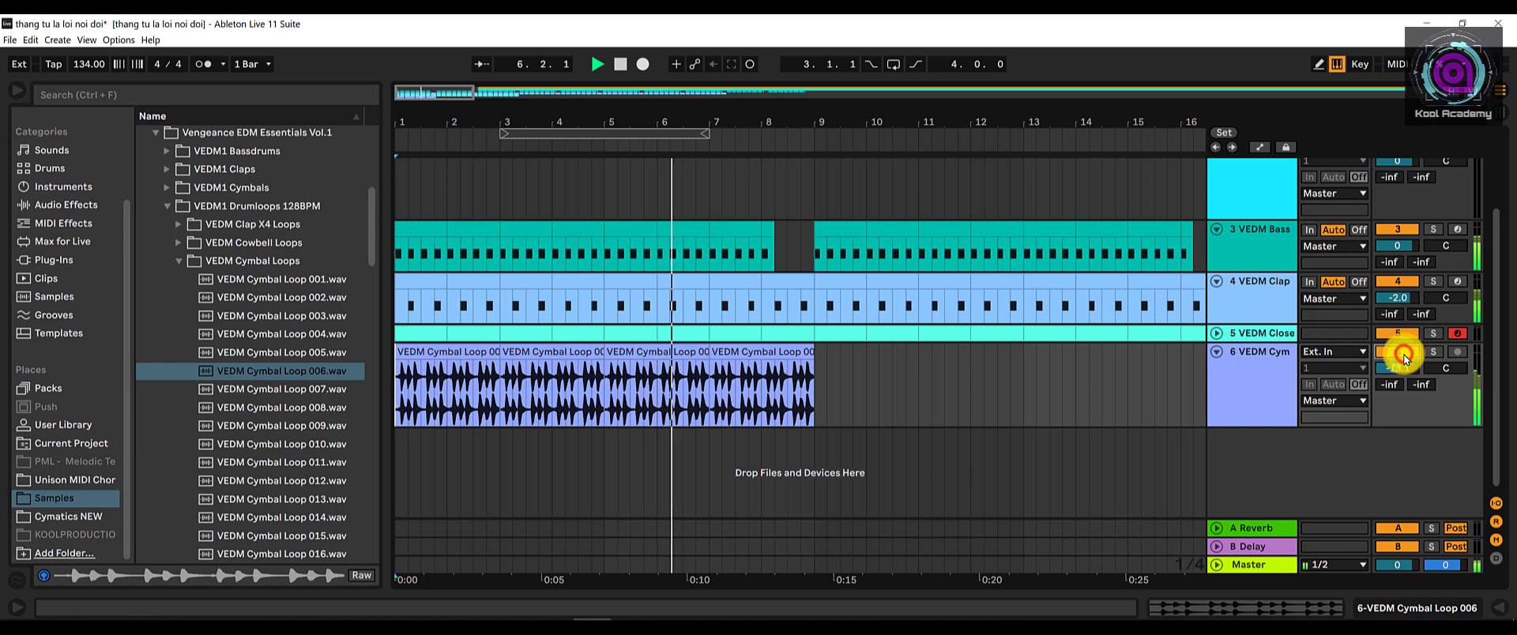
key("space")
Delete all four Cymbal Loop 006 clips from the cymbal track.
left_click(794, 351)
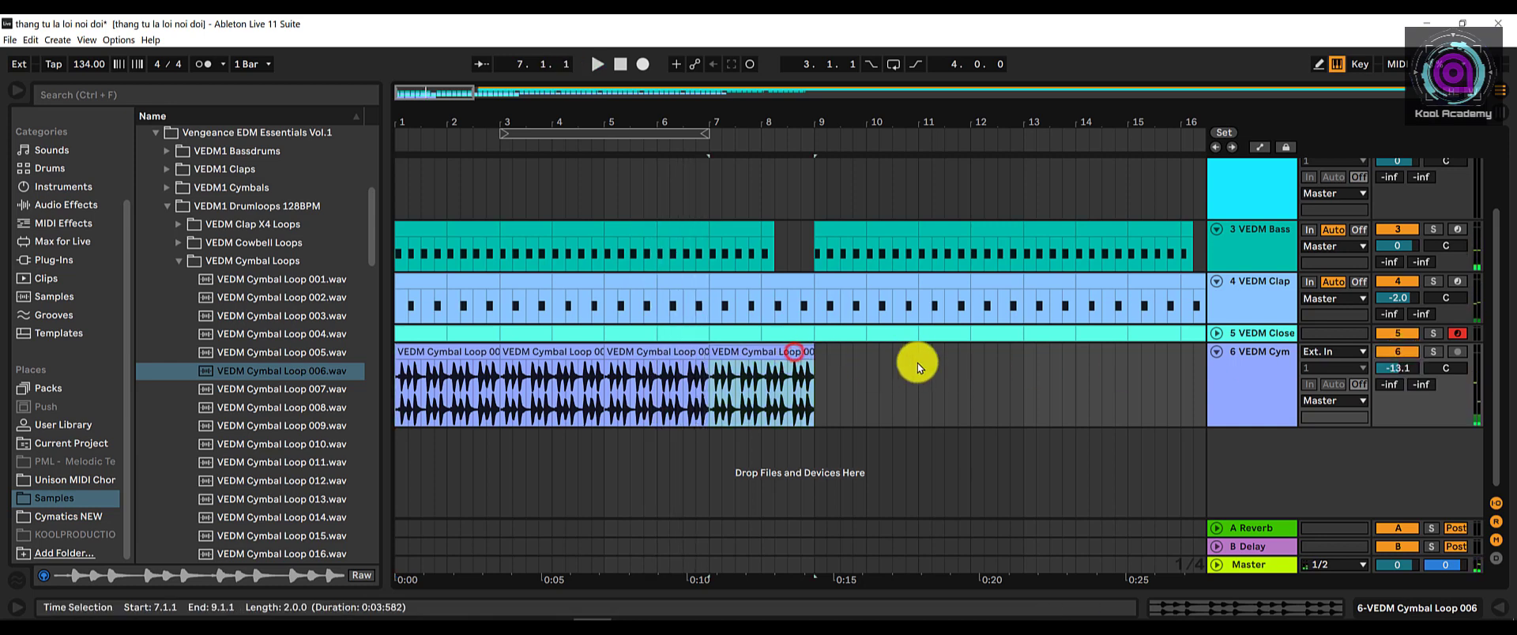
key("Delete")
left_click(677, 357)
key("Delete")
left_click(574, 356)
key("Delete")
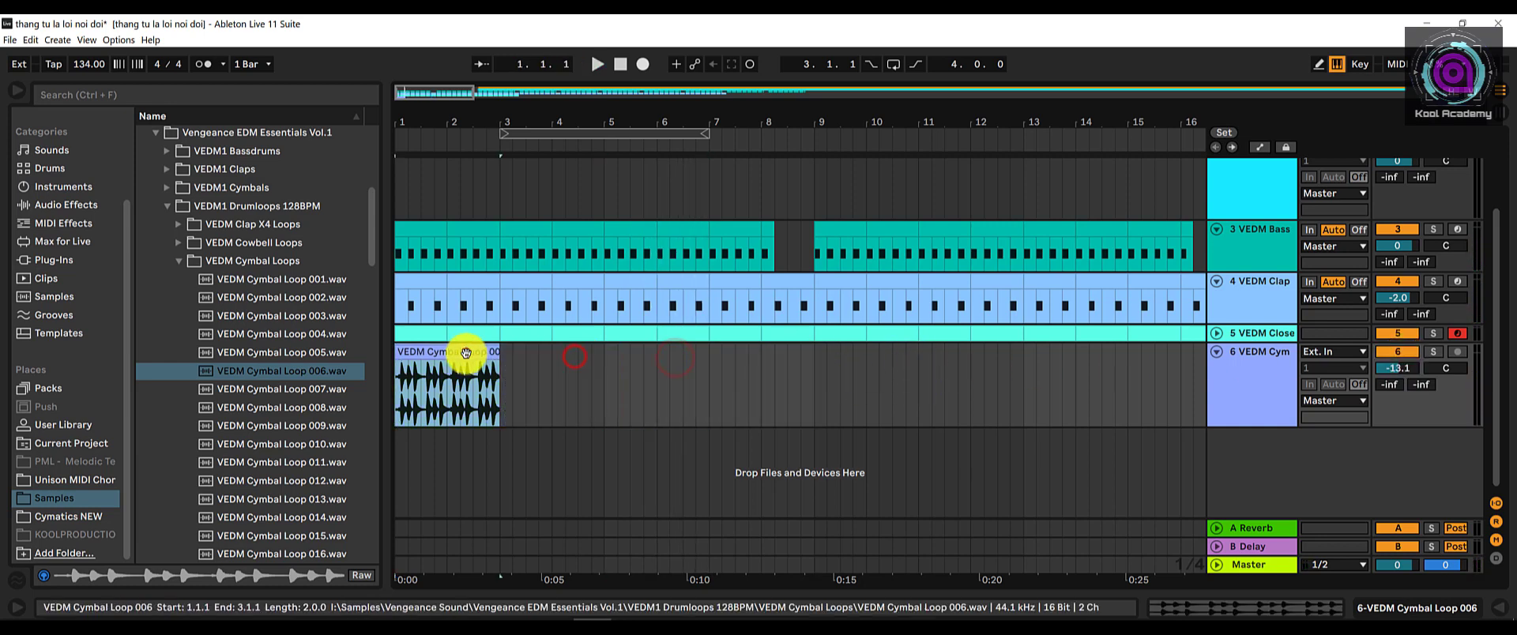
left_click(467, 353)
key("Delete")
Audition VEDM Cymbal Loop 007 through 009 and place Loop 009 at bar 1 of track 6.
left_click(301, 388)
left_click(313, 411)
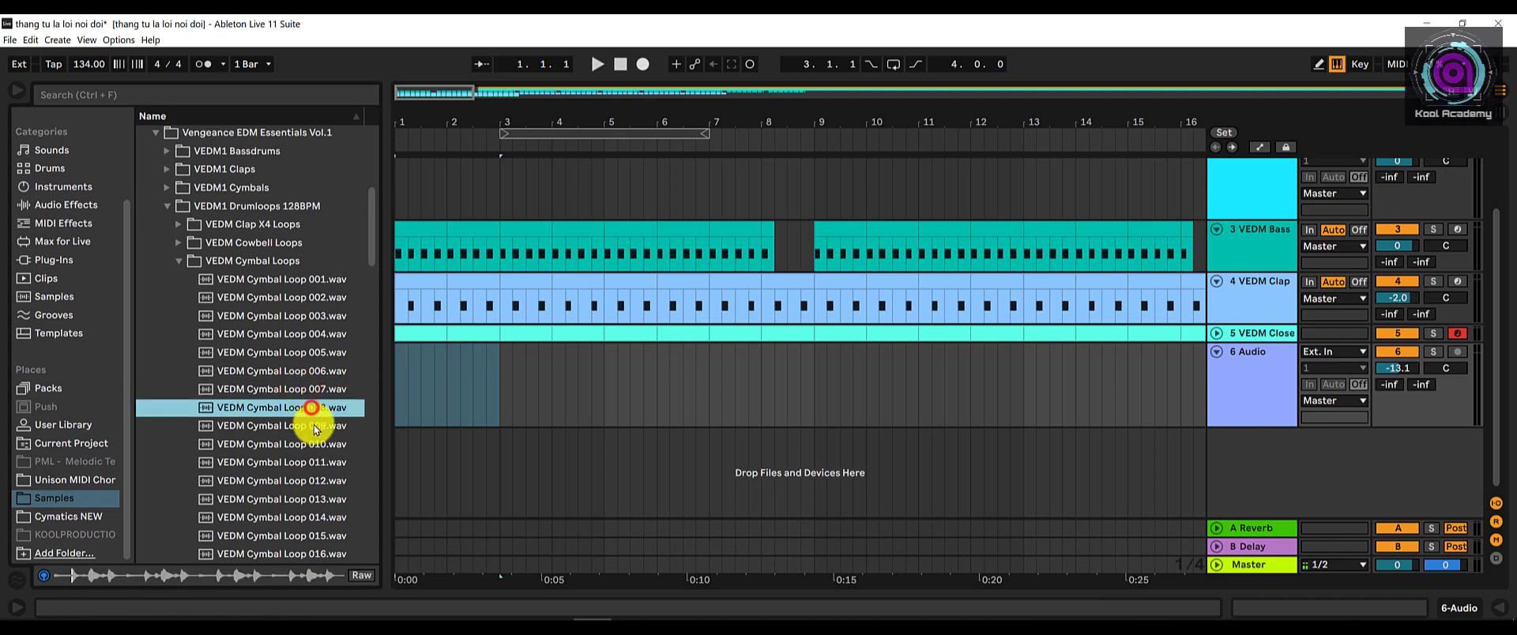
left_click(315, 426)
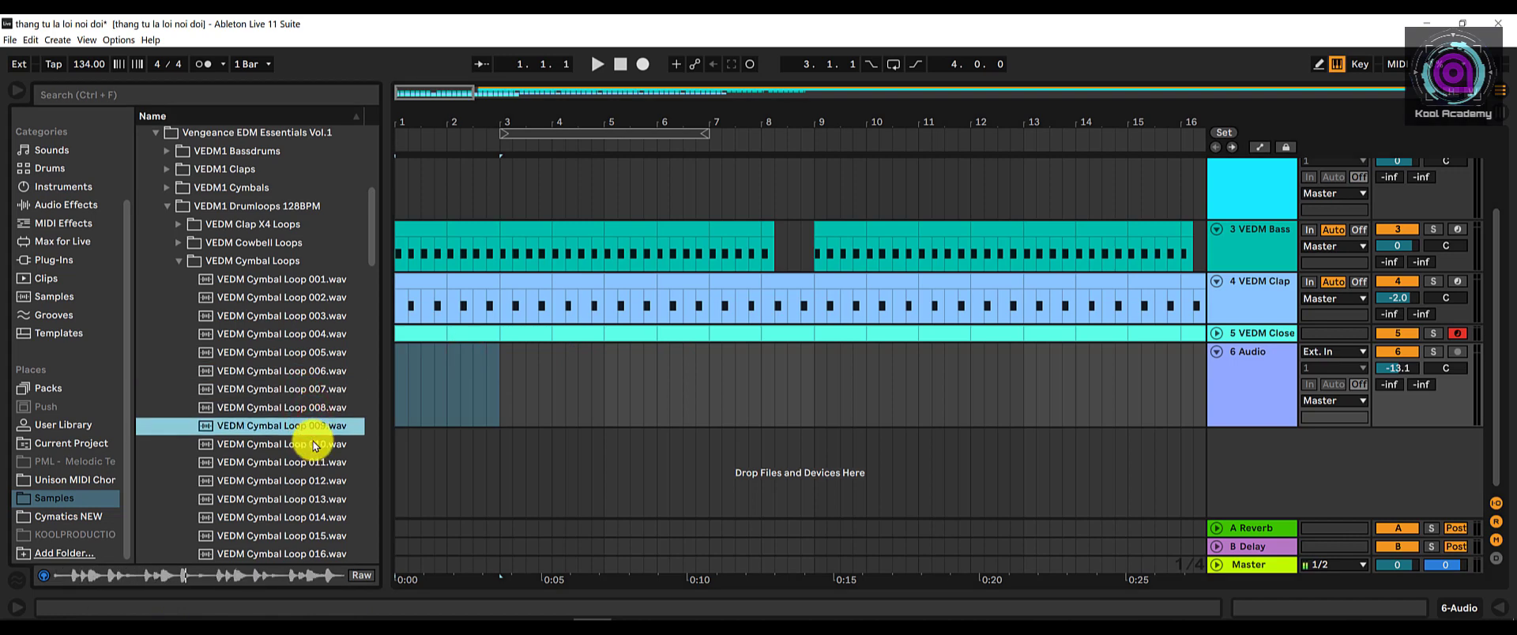
left_click_drag(403, 400, 400, 396)
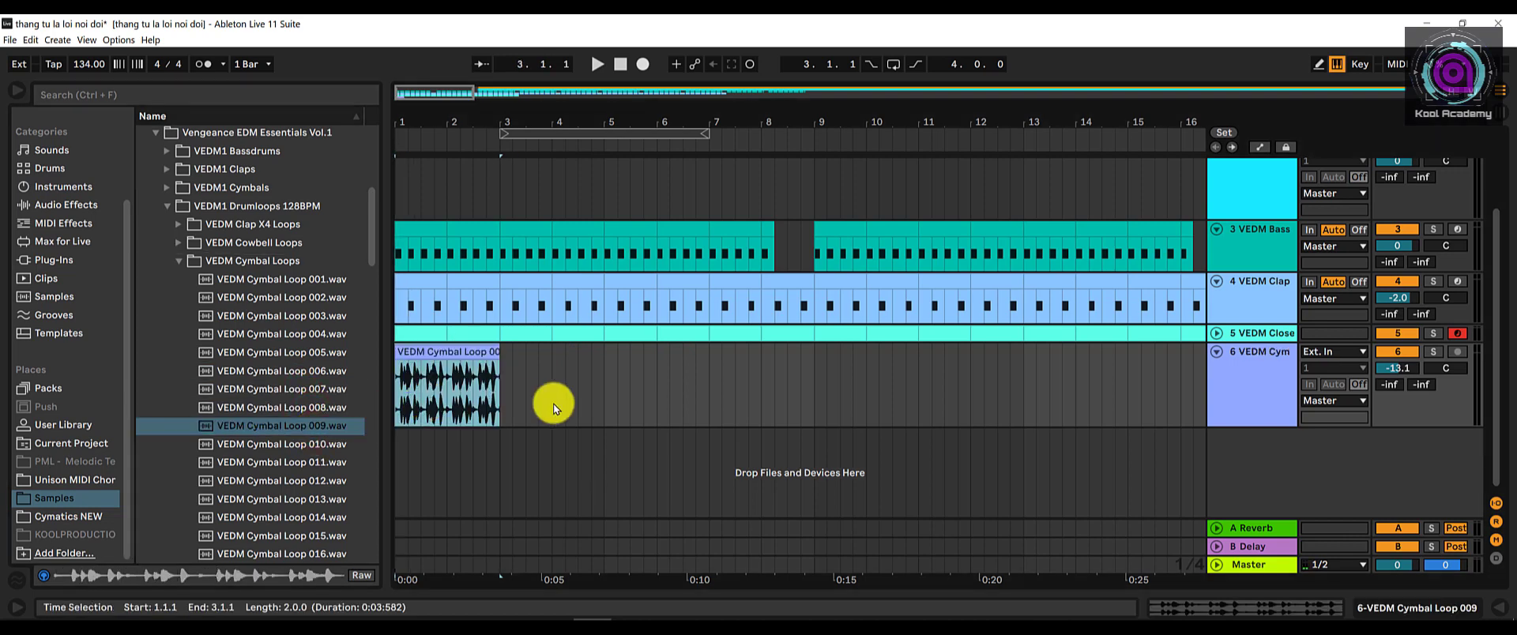
Set the cymbal track's volume to -13.6 dB and play back the loop with the other drums.
left_click_drag(1388, 368, 1399, 362)
key("space")
key("space")
Delete the Cymbal Loop 009 clip from track 6.
left_click(474, 353)
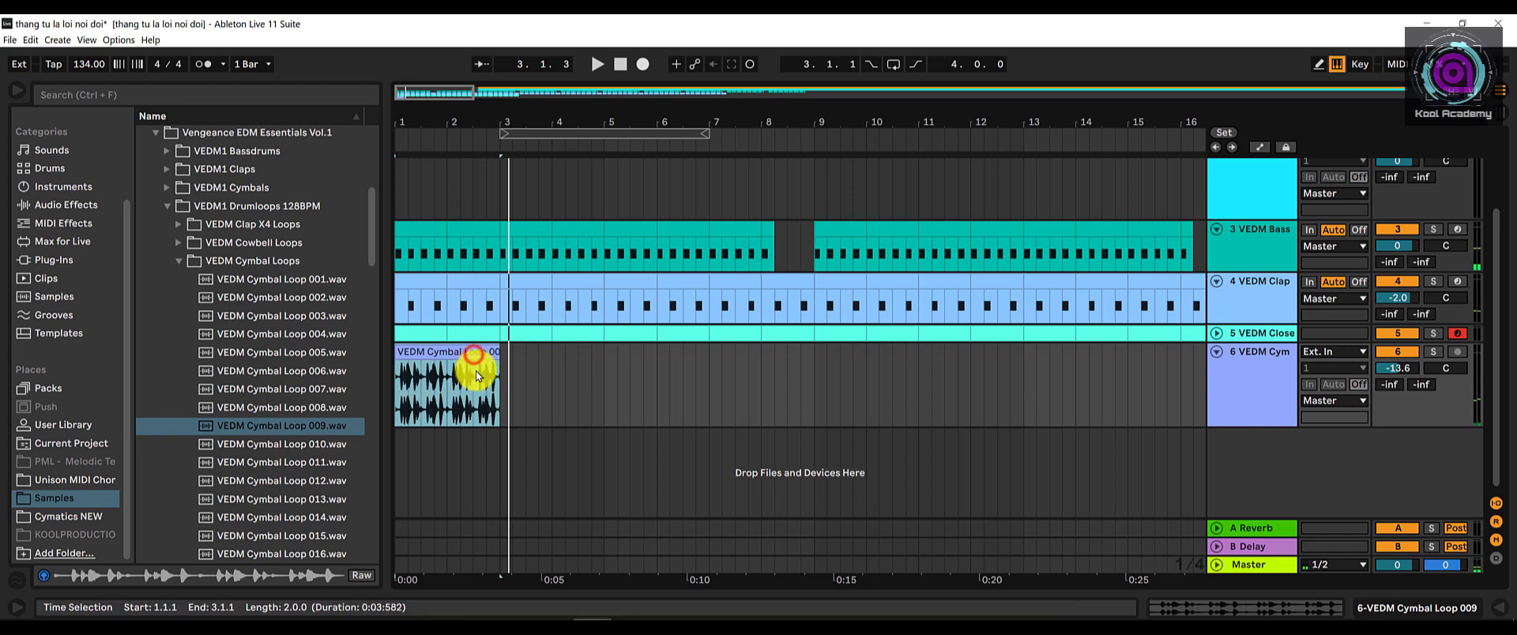
key("Delete")
Audition the samples VEDM Cymbal Loop 010 through 015.
left_click(300, 445)
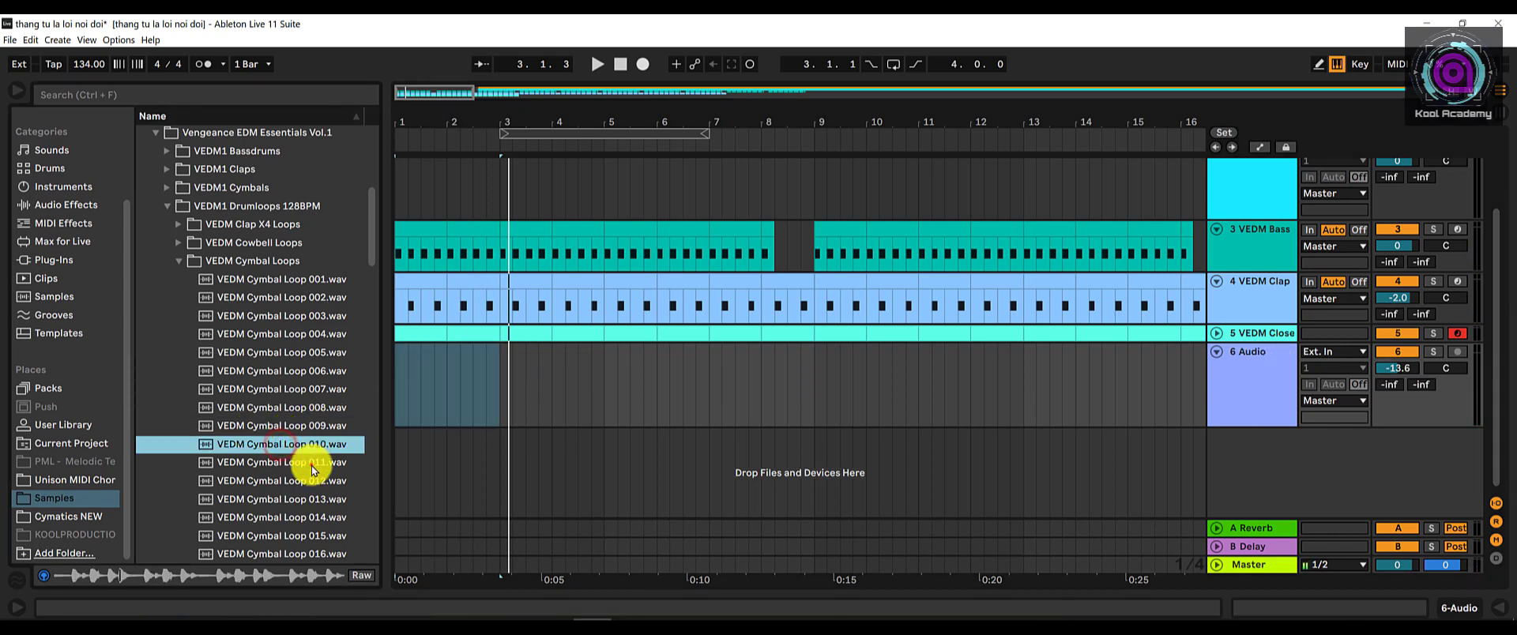
left_click(313, 467)
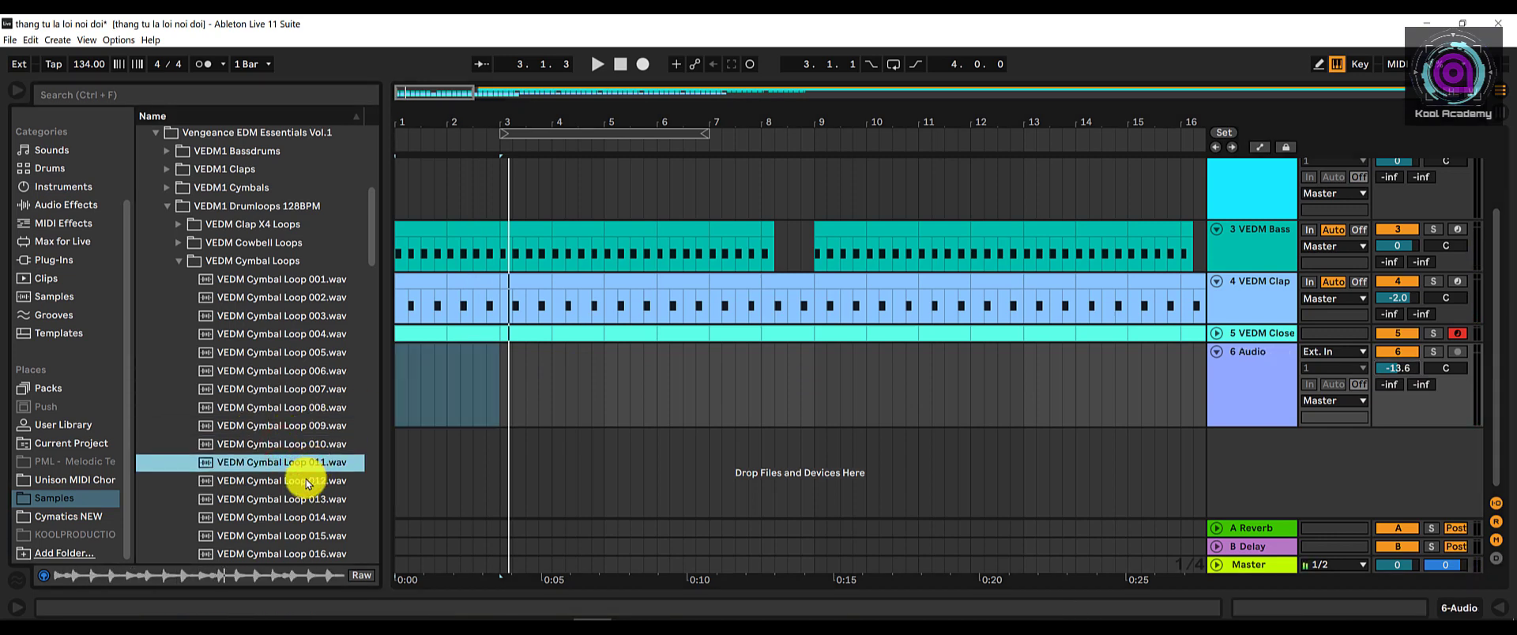
left_click(306, 480)
left_click(299, 499)
scroll(299, 503, "down", 1)
left_click(300, 504)
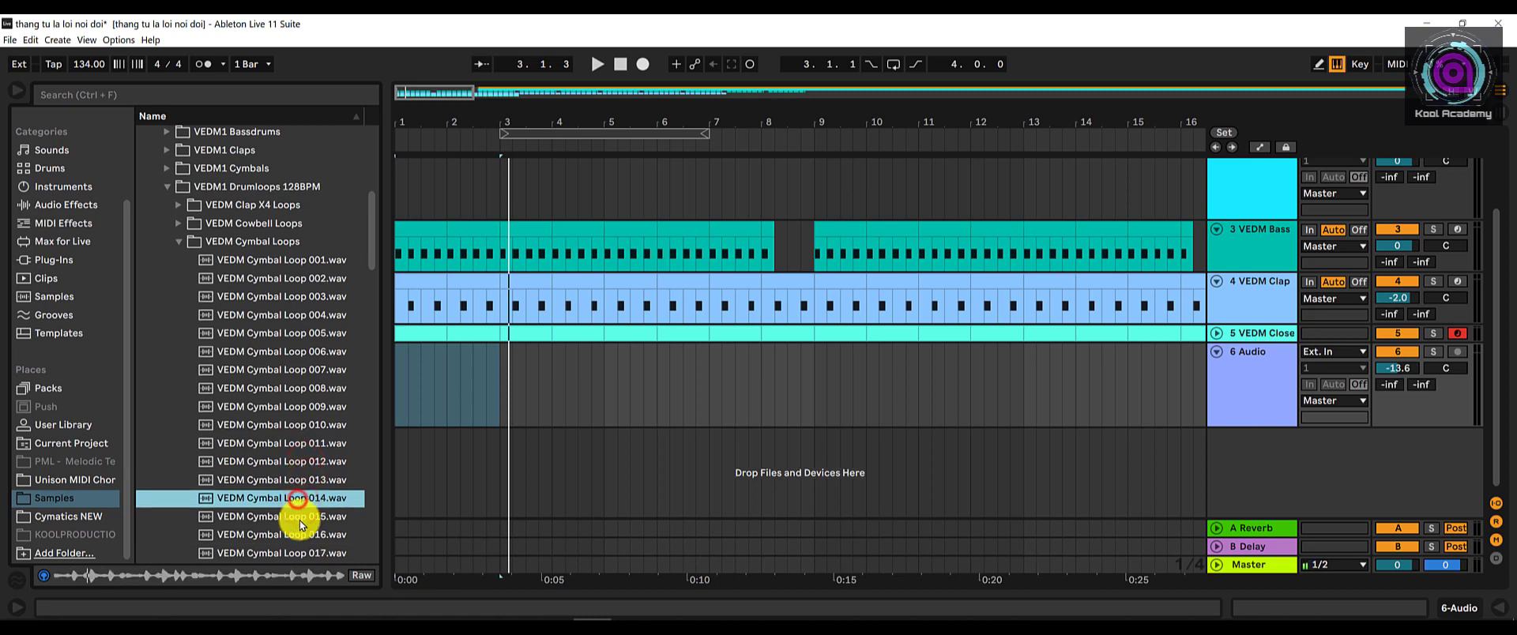
left_click(300, 519)
Place VEDM Cymbal Loop 015 at bar 1 of track 6 and duplicate the clip back to back along the track.
left_click_drag(298, 523, 490, 405)
key("ctrl+d")
key("ctrl+d")
key("ctrl+d")
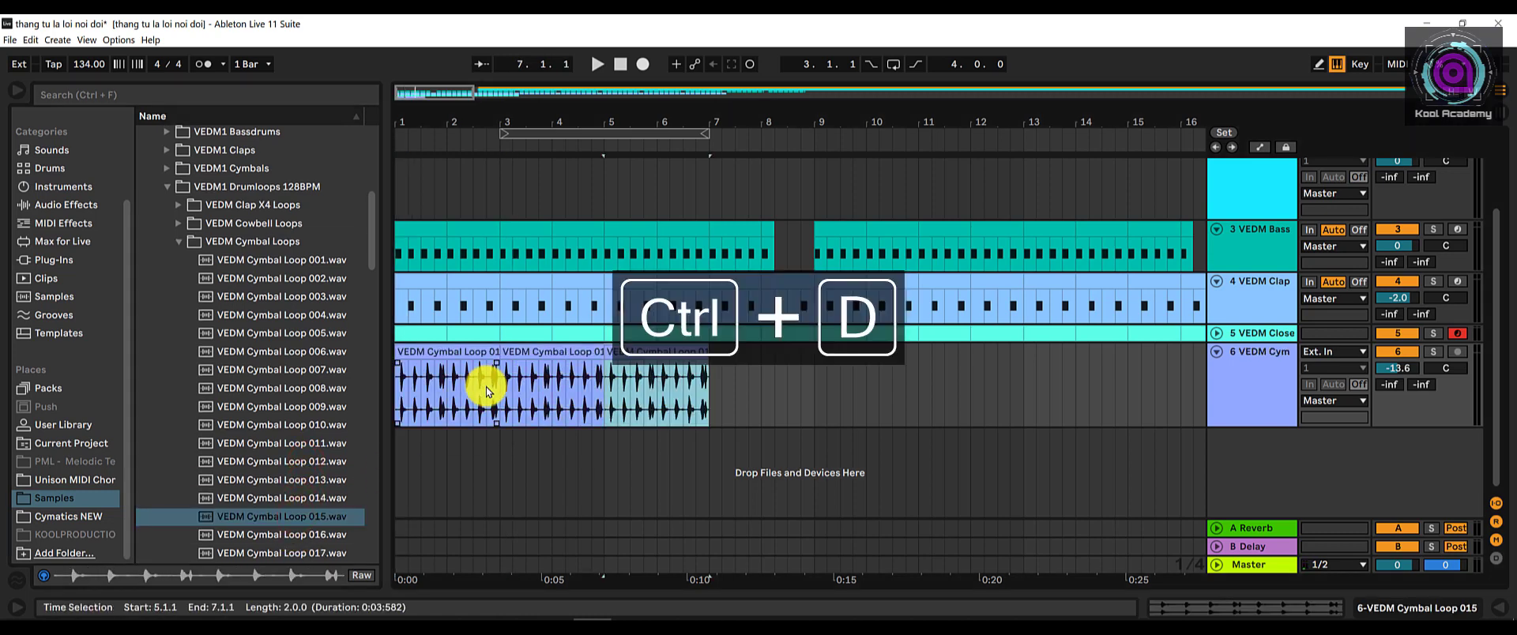
Play back the new loop briefly, and keep duplicating the last Cymbal Loop 015 clip along track 6 up to bar 33.
key("space")
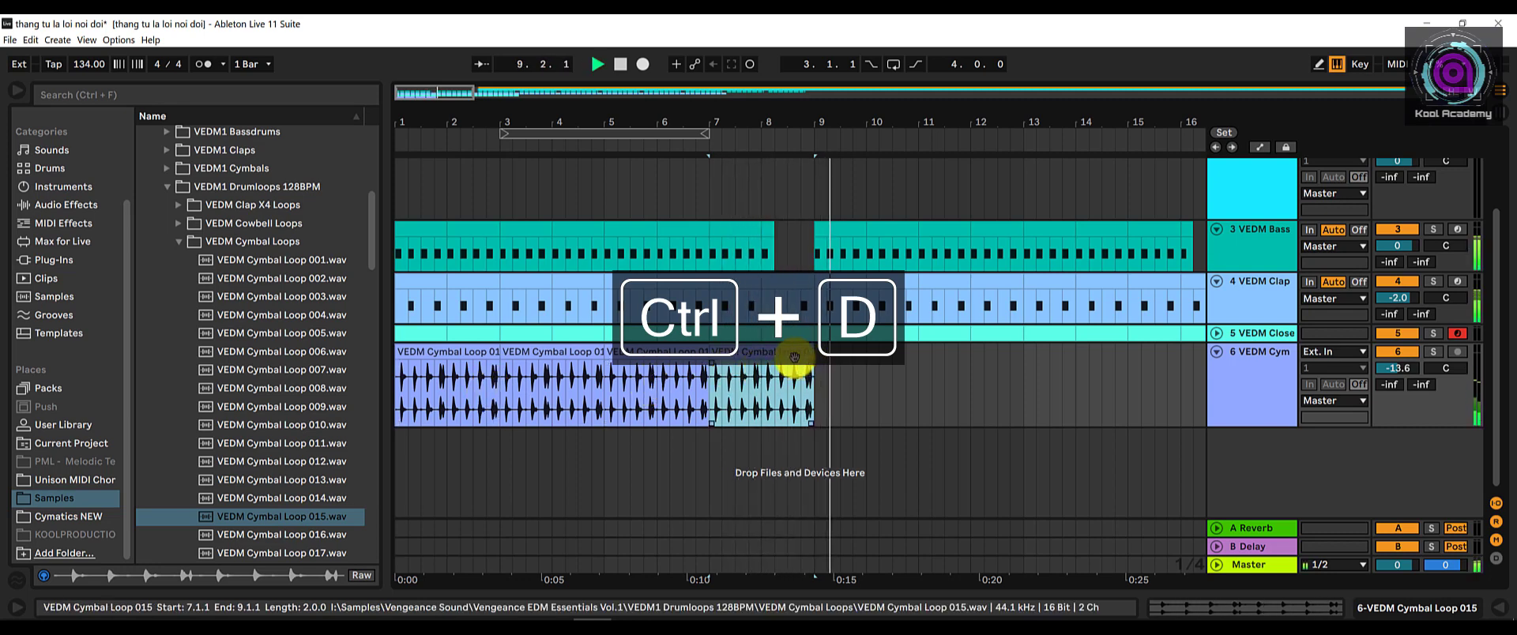
key("space")
scroll(878, 378, "down", 2)
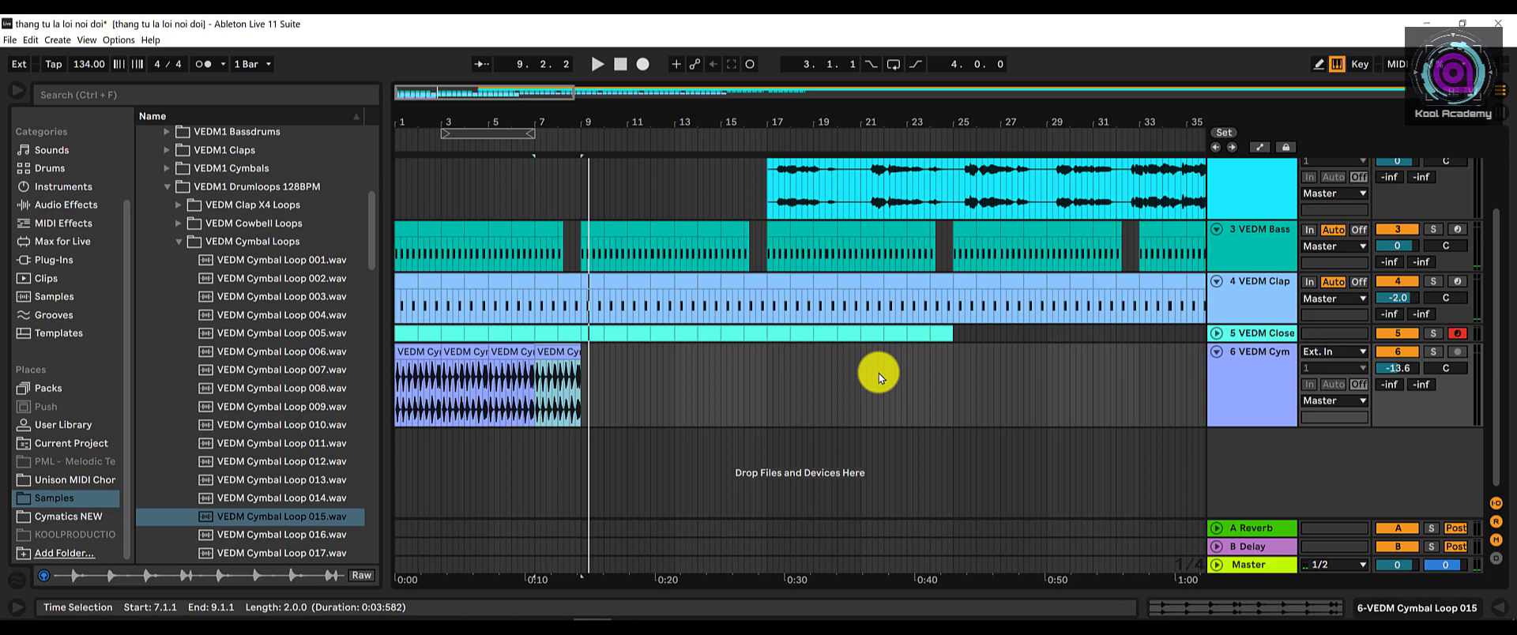
key("ctrl+d")
key("ctrl+d")
key("ctrl+d")
key("ctrl+d")
key("ctrl+d")
key("ctrl+d")
key("ctrl+d")
key("ctrl+d")
key("ctrl+d")
key("ctrl+d")
key("ctrl+d")
key("ctrl+d")
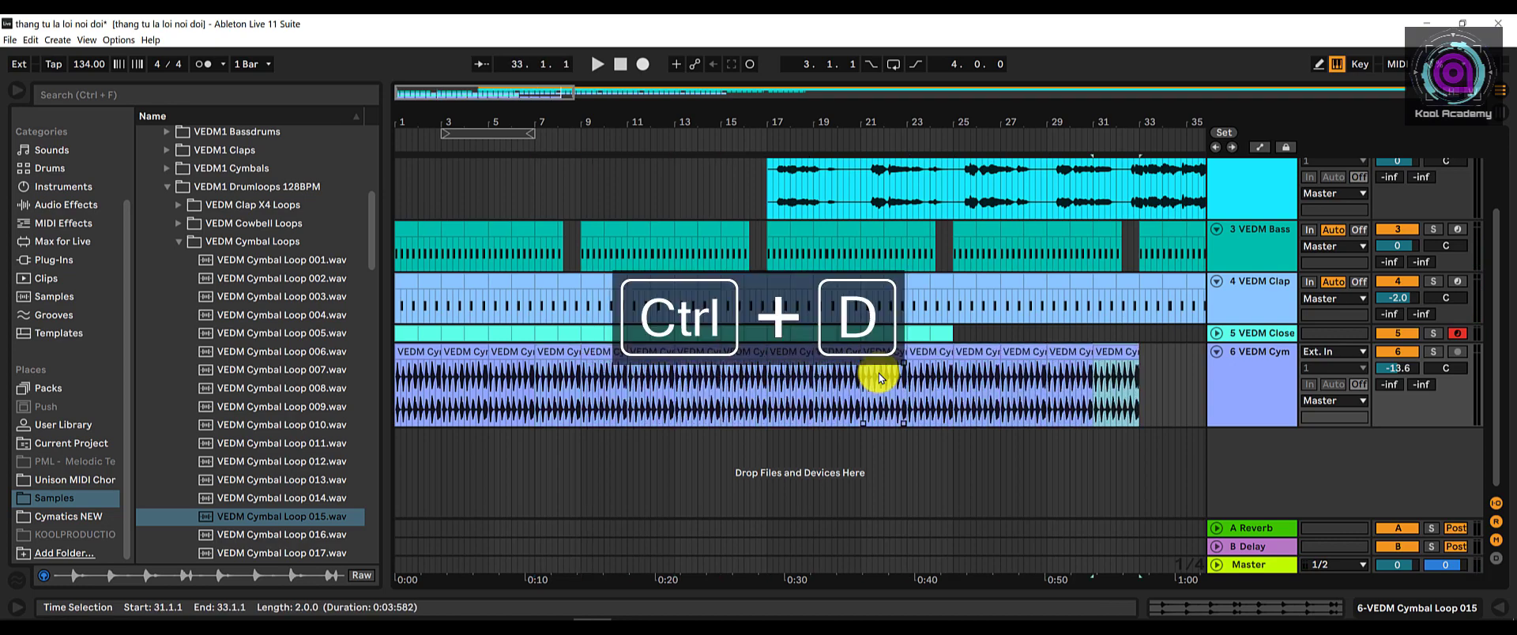
Reduce the height of the cymbal track slightly in the arrangement.
scroll(976, 389, "up", 6)
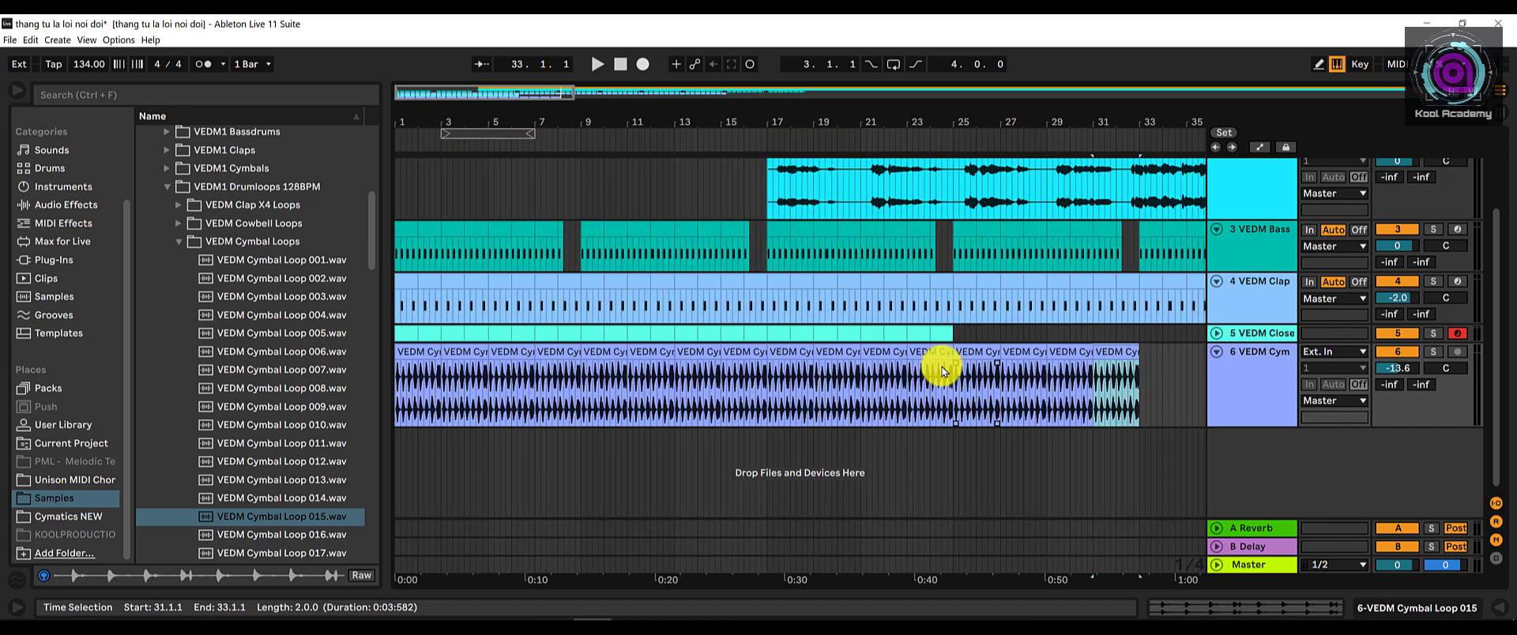
scroll(938, 362, "down", 6)
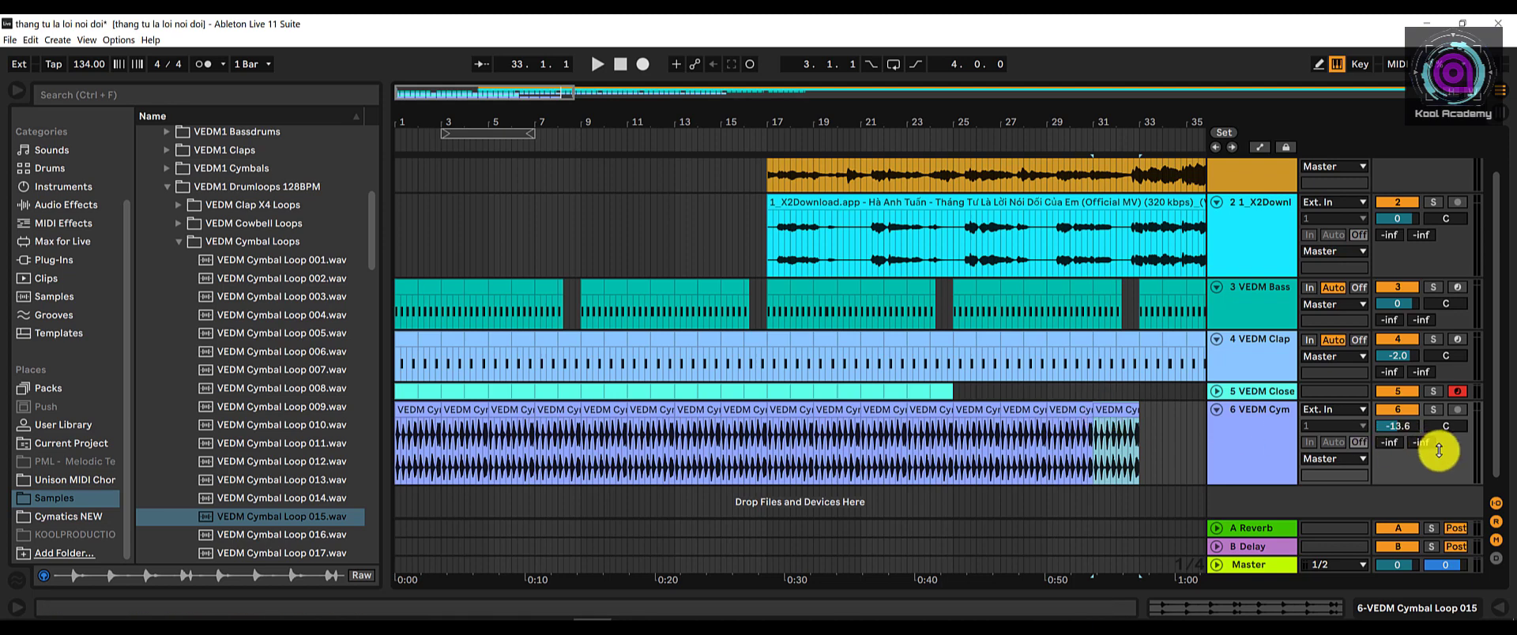
left_click_drag(1445, 481, 1439, 448)
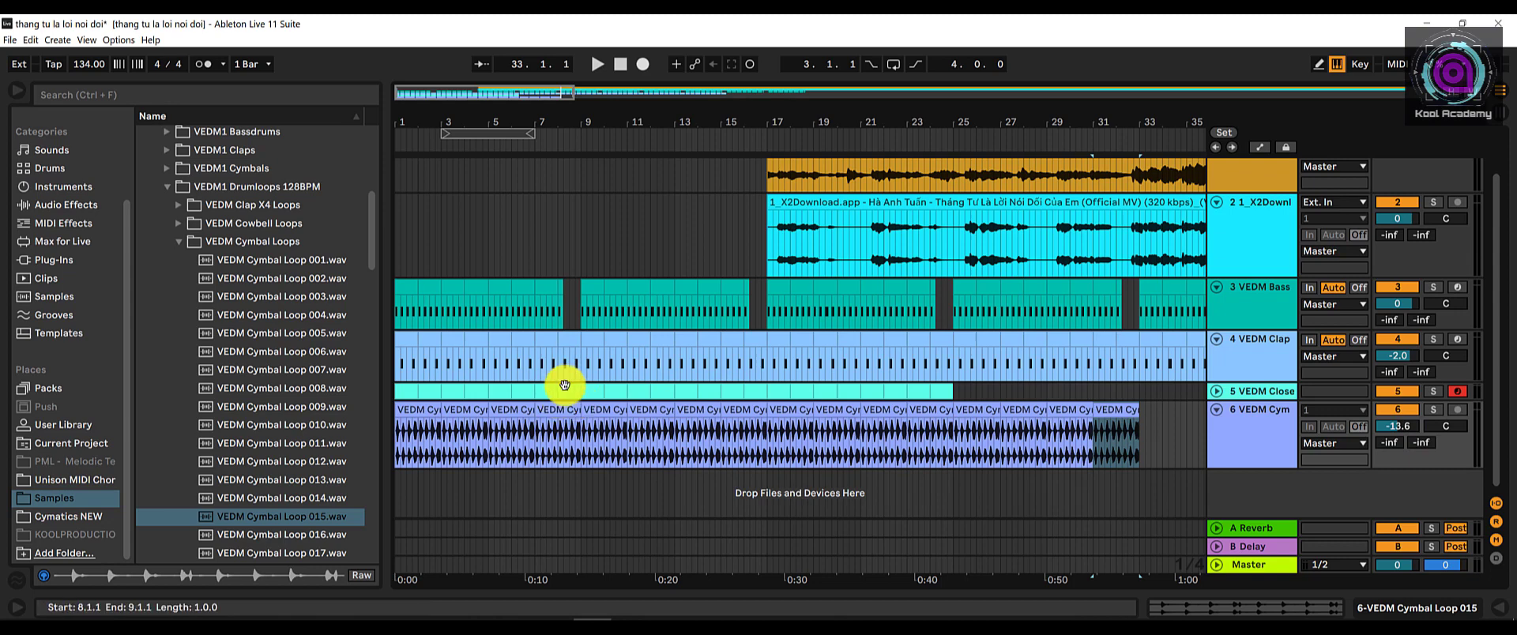
Delete the cymbal clips from bar 1 to bar 9 on track 6.
scroll(545, 379, "up", 3, "ctrl")
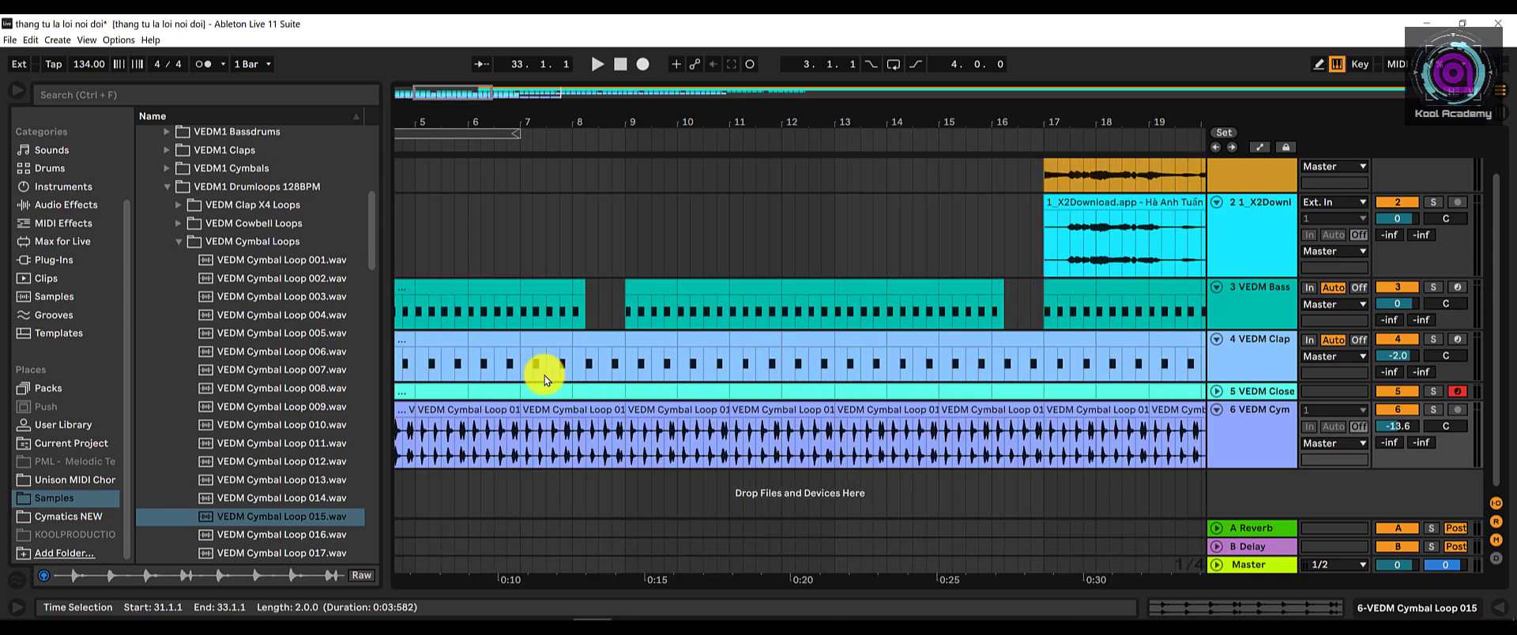
left_click(615, 411)
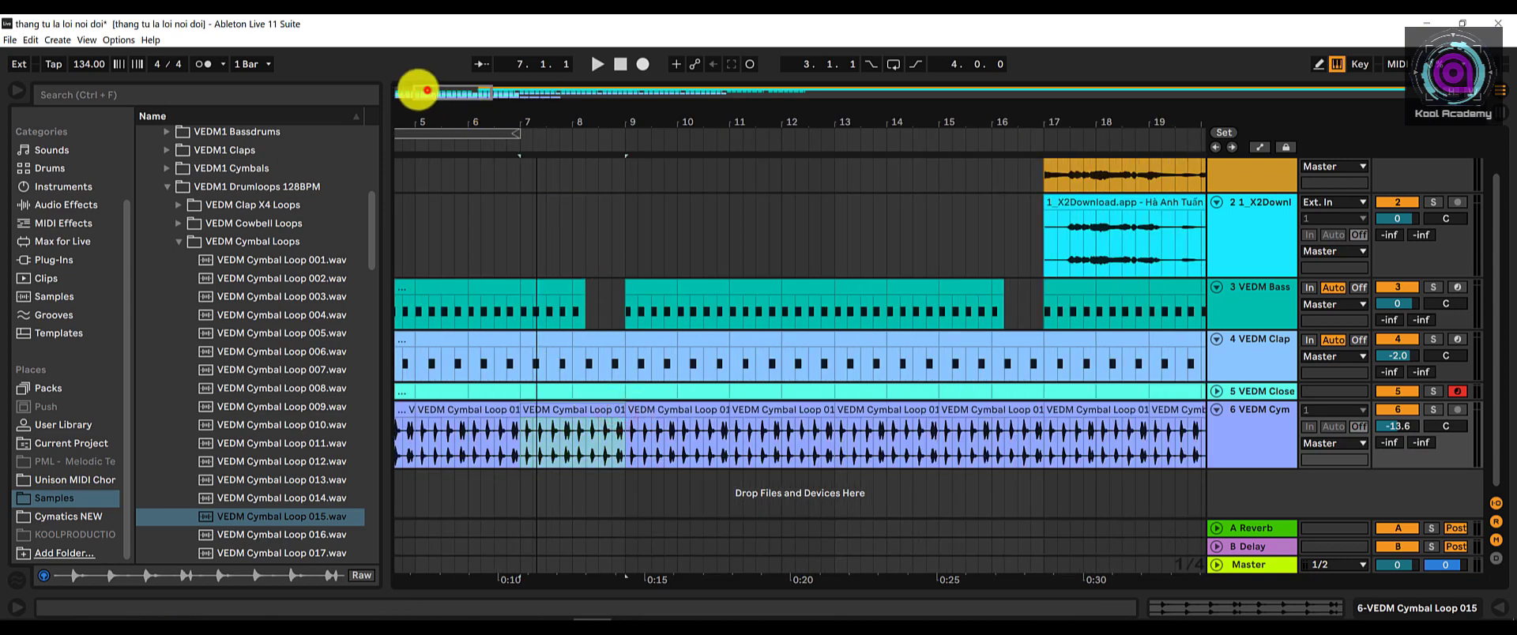
left_click_drag(426, 90, 400, 92)
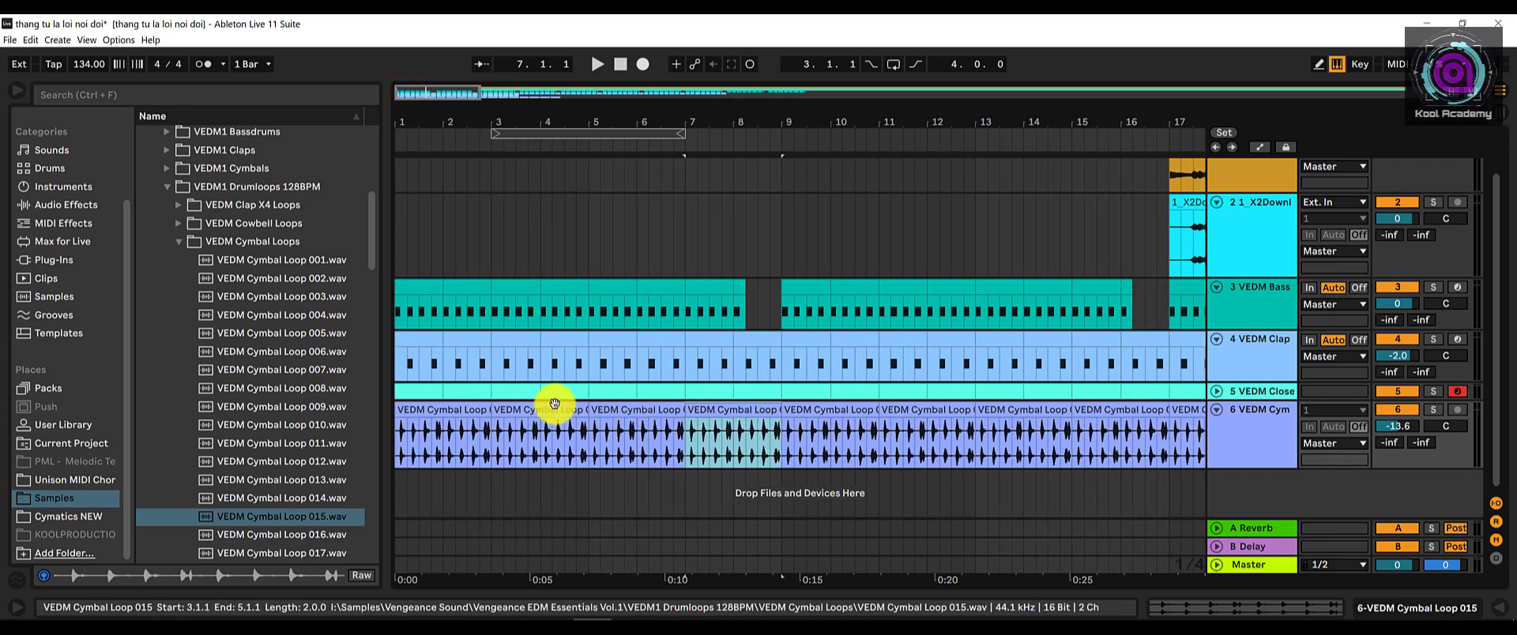
left_click_drag(554, 405, 722, 416)
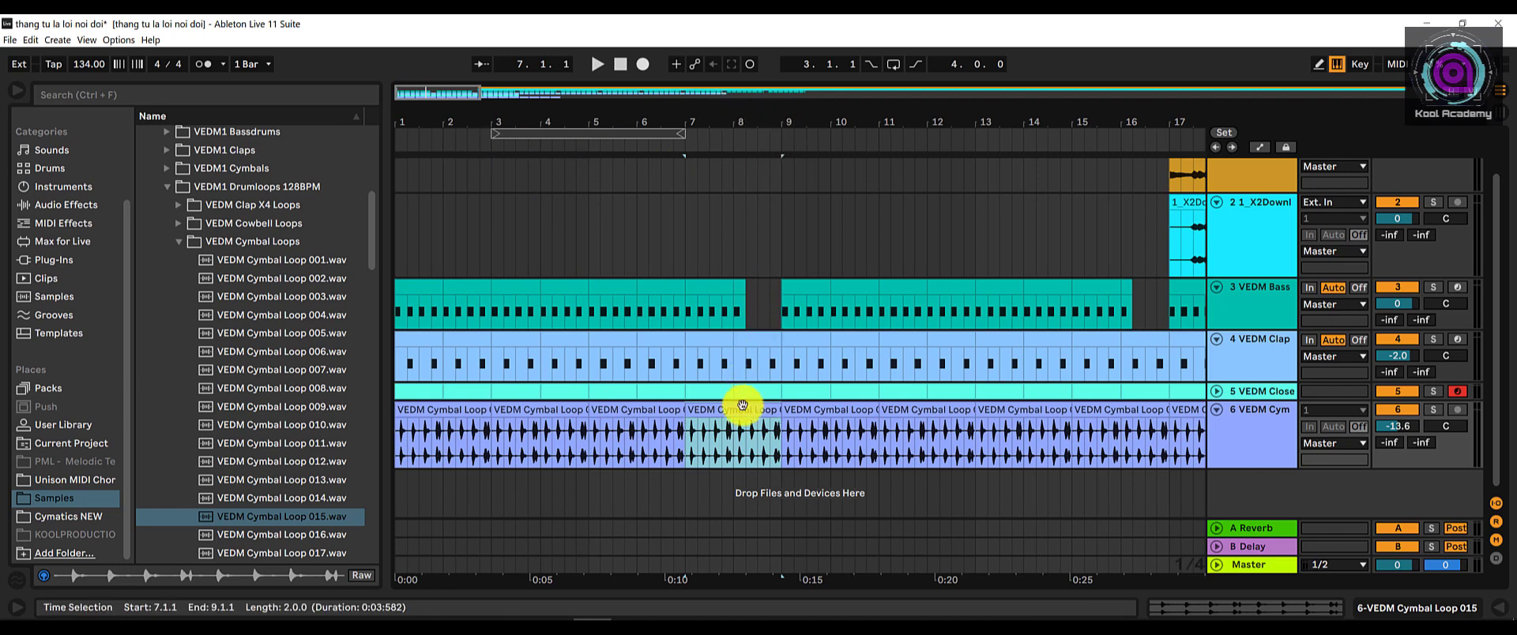
left_click_drag(743, 405, 471, 415)
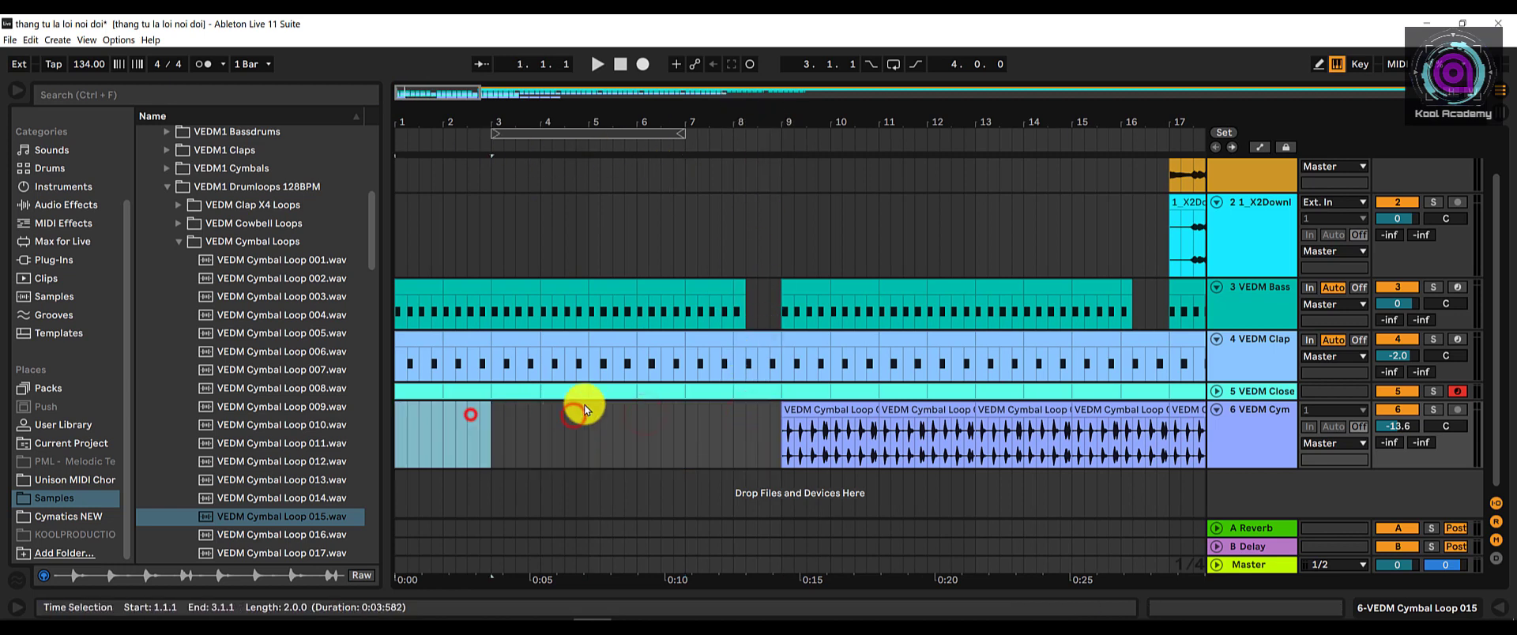
Play the arrangement from bar 1 and listen to the cymbals entering at bar 9 over the drums.
left_click(620, 64)
key("space")
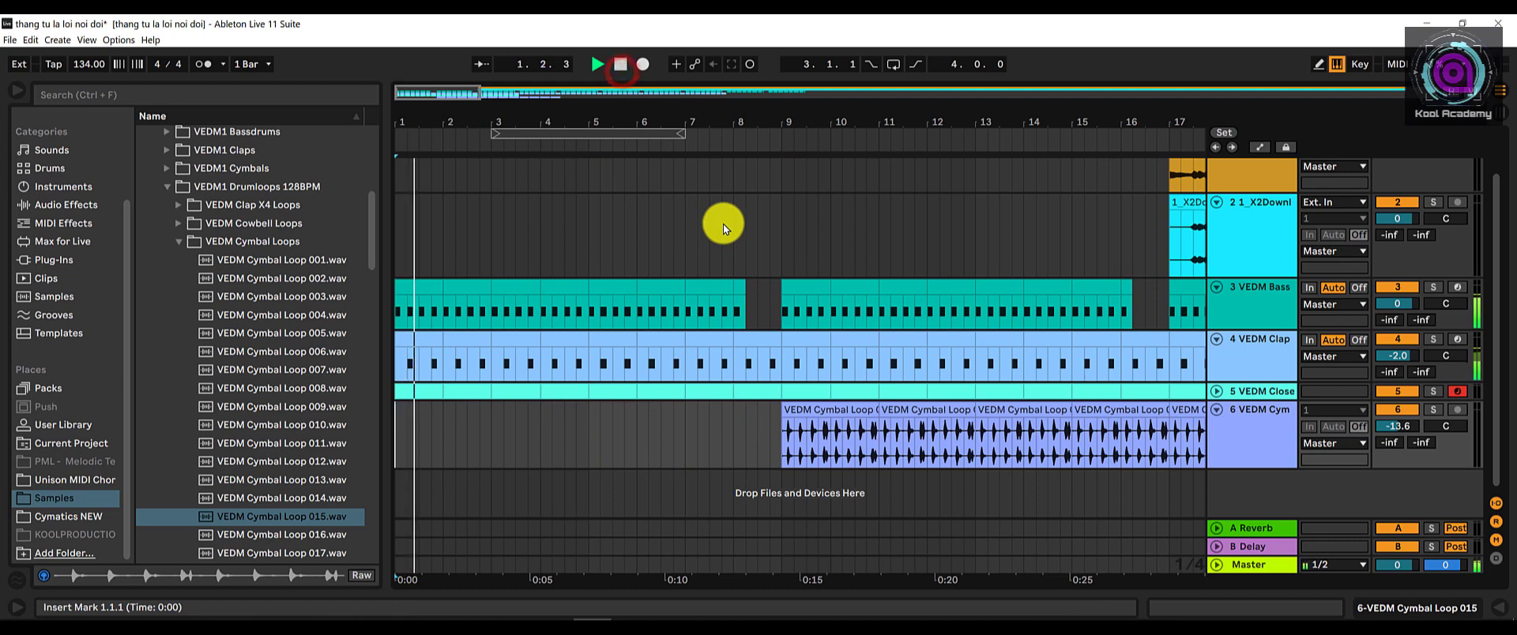
left_click(729, 134)
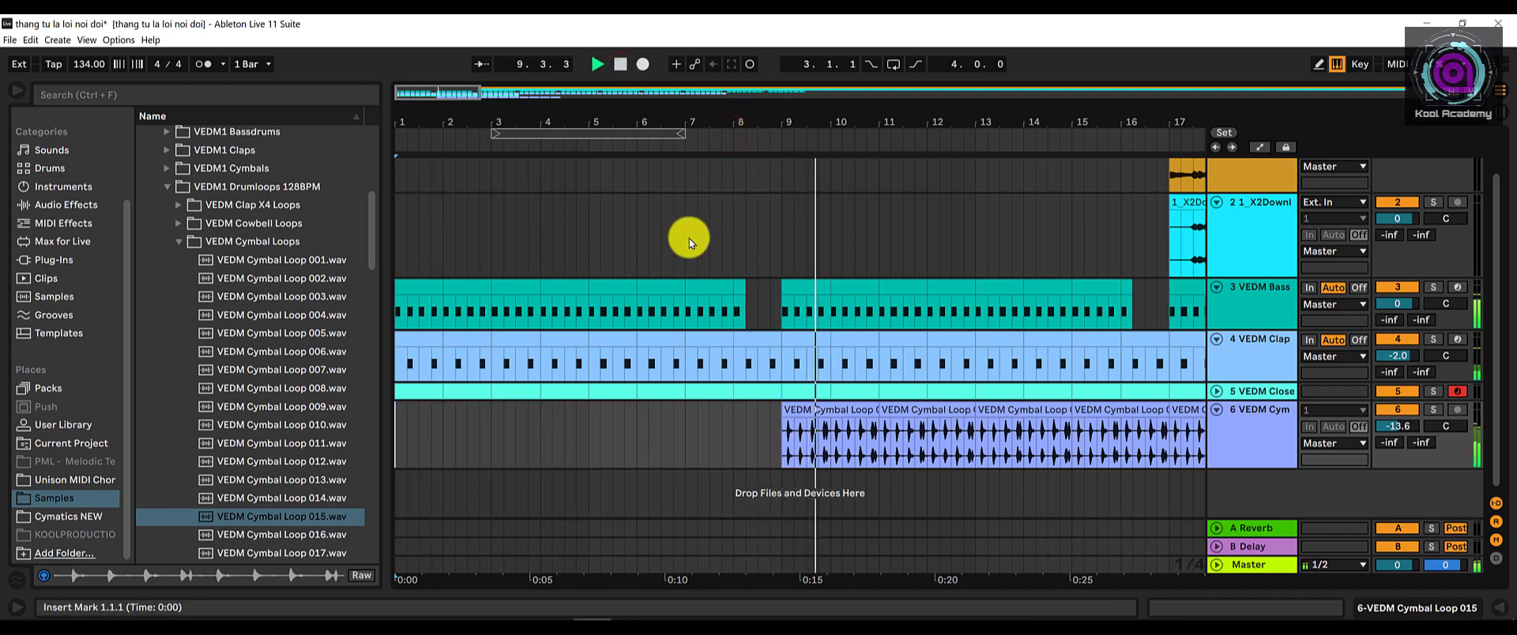
left_click(460, 91)
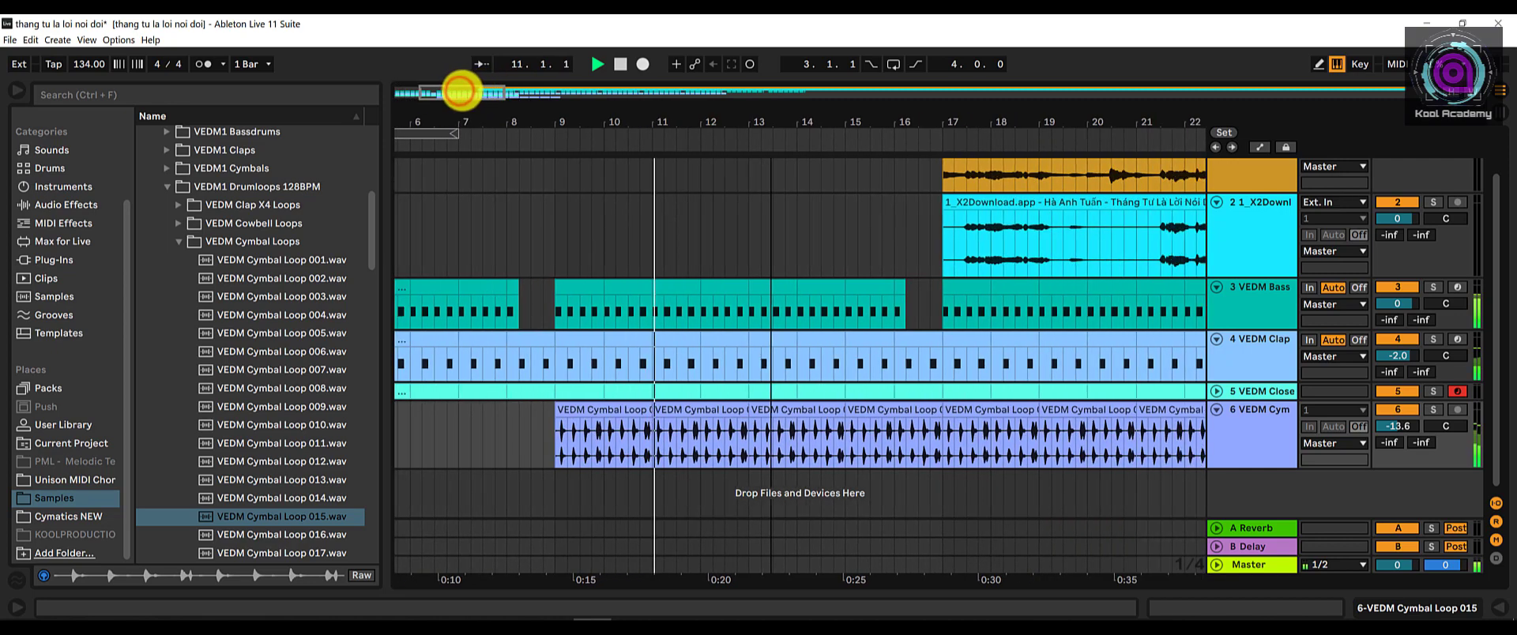
left_click_drag(462, 90, 482, 91)
scroll(704, 270, "down", 3)
scroll(704, 311, "up", 3)
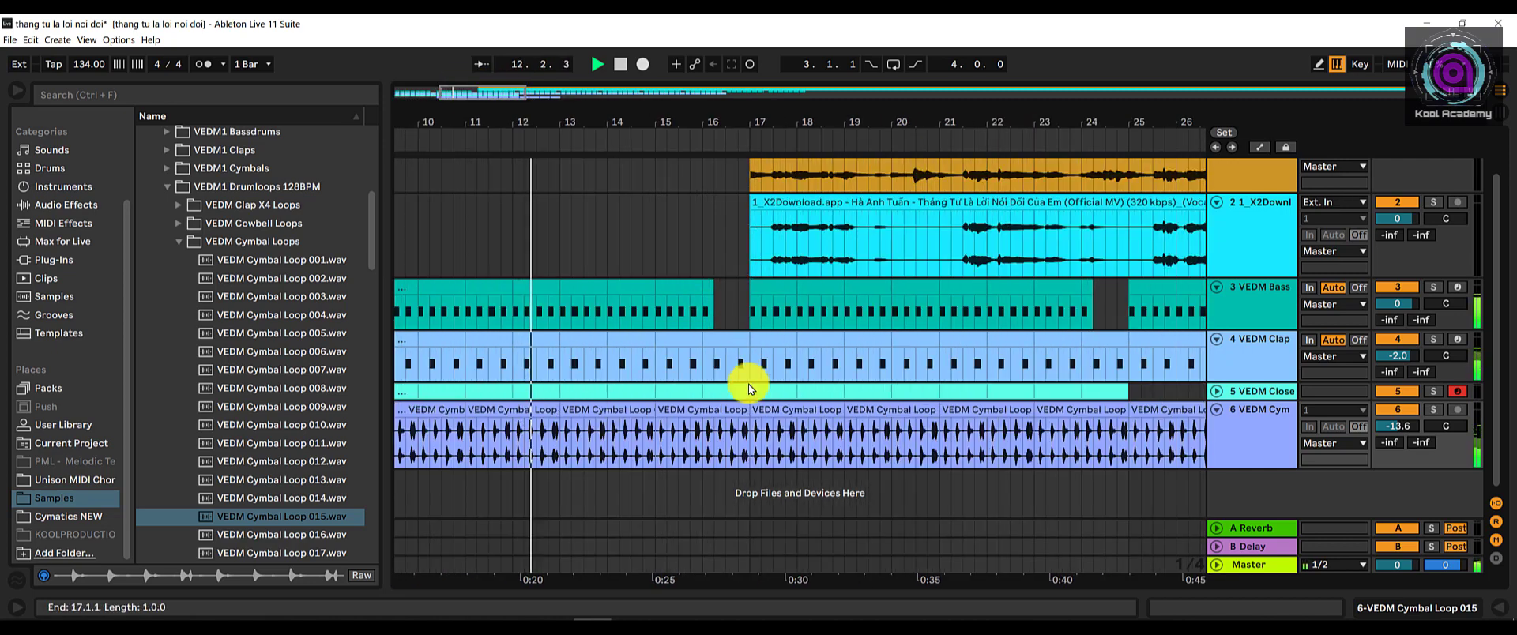
Stop playback and trim the end of the cymbal clip before bar 17 to 16.2.1, in line with the bass drum clip.
key("space")
left_click_drag(747, 419, 715, 419)
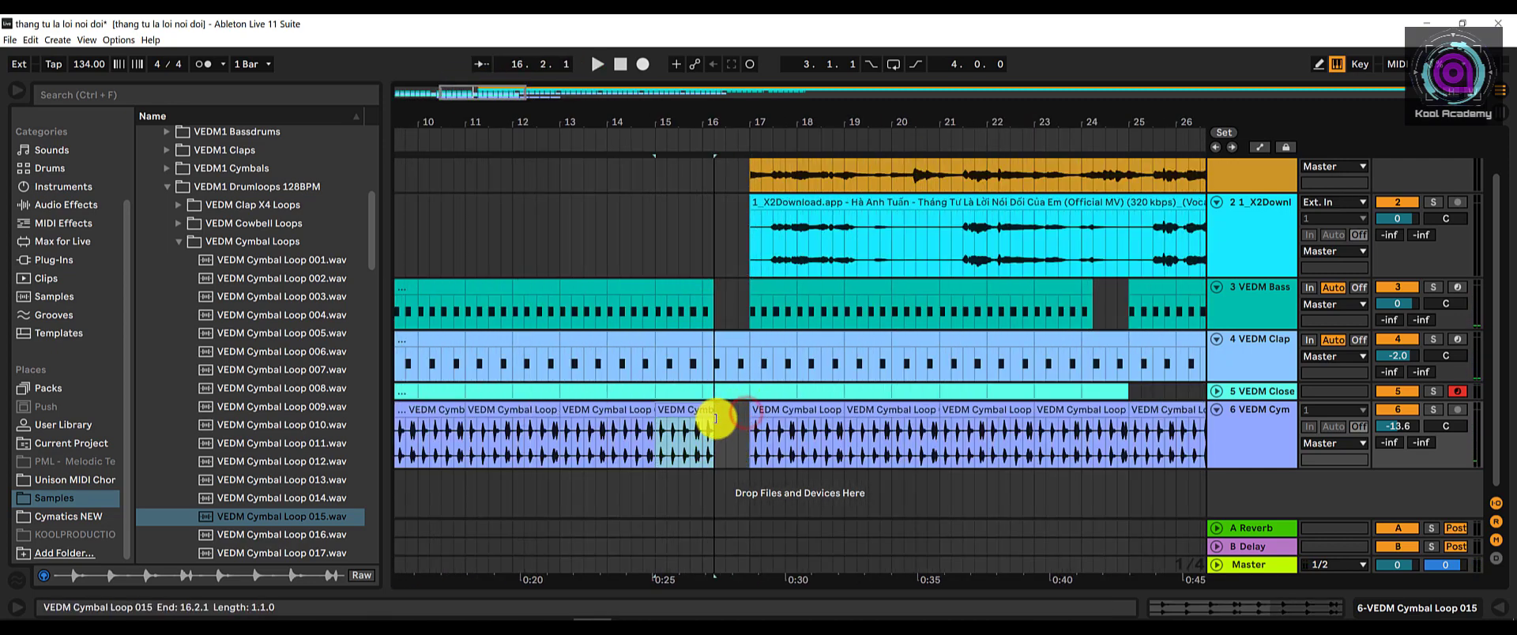
left_click(759, 419)
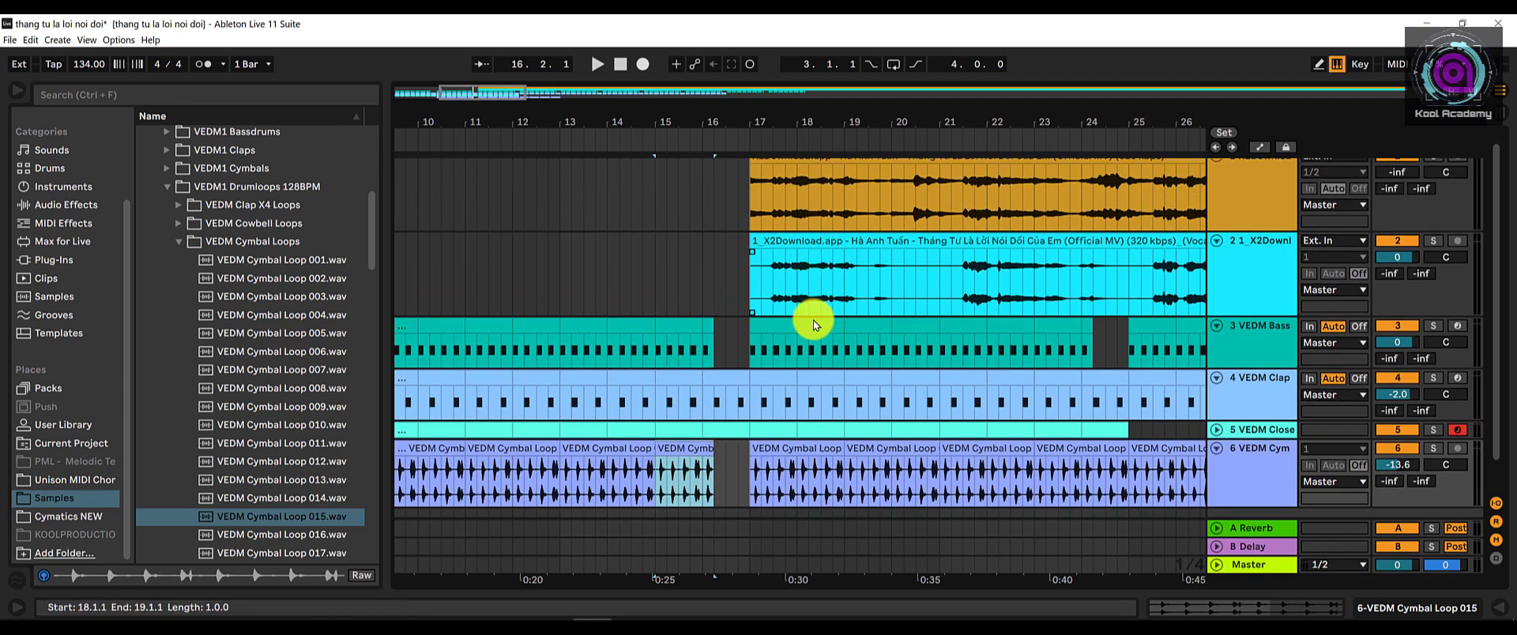
Delete the four cymbal clips between bar 17 and bar 25 on track 6.
left_click(775, 419)
key("Delete")
left_click(909, 421)
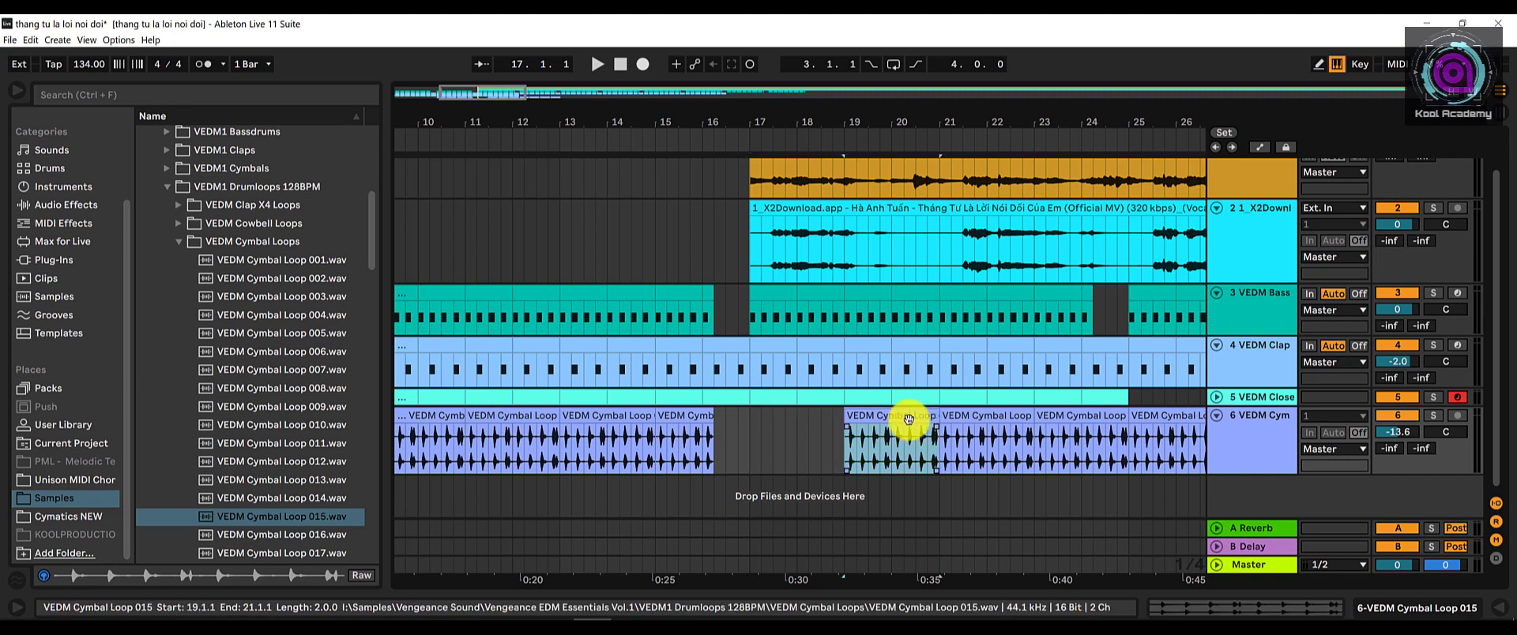
key("Delete")
left_click(954, 418)
key("Delete")
left_click(1052, 421)
key("Delete")
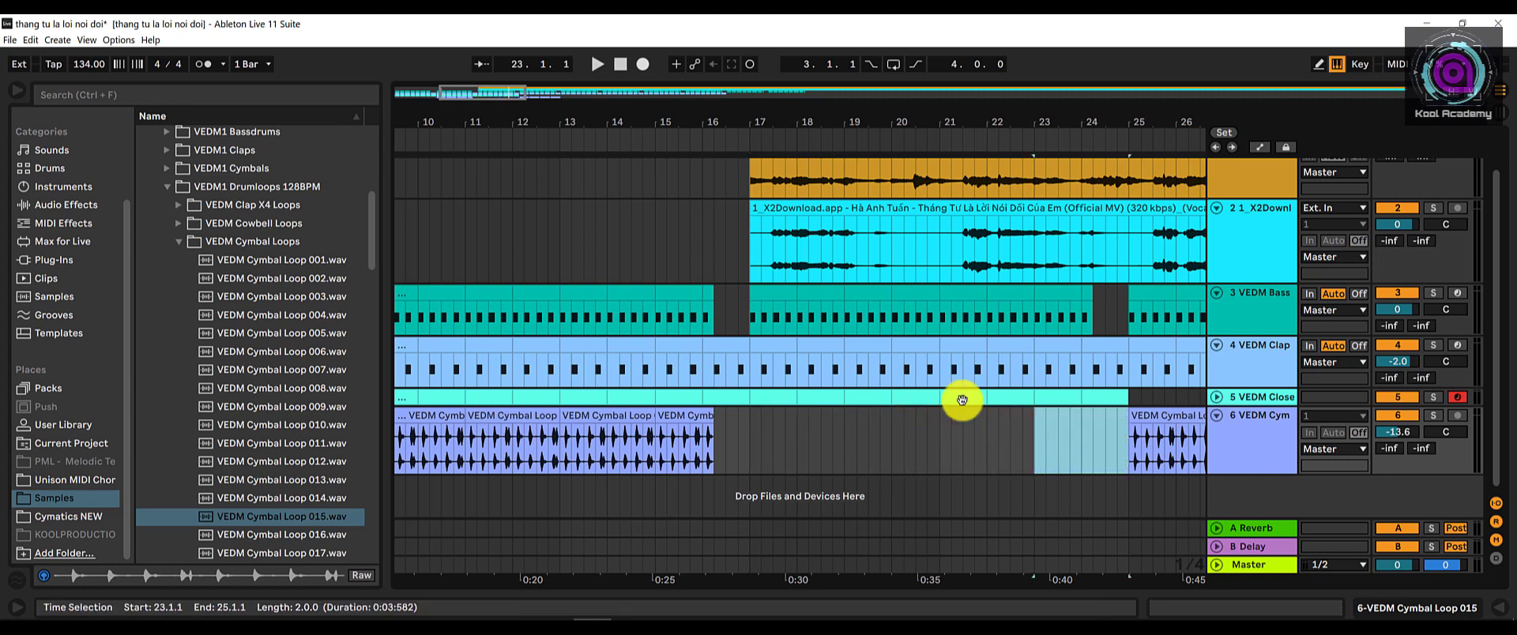
Save the project and play back the section where the vocals enter at bar 17.
left_click_drag(526, 90, 558, 92)
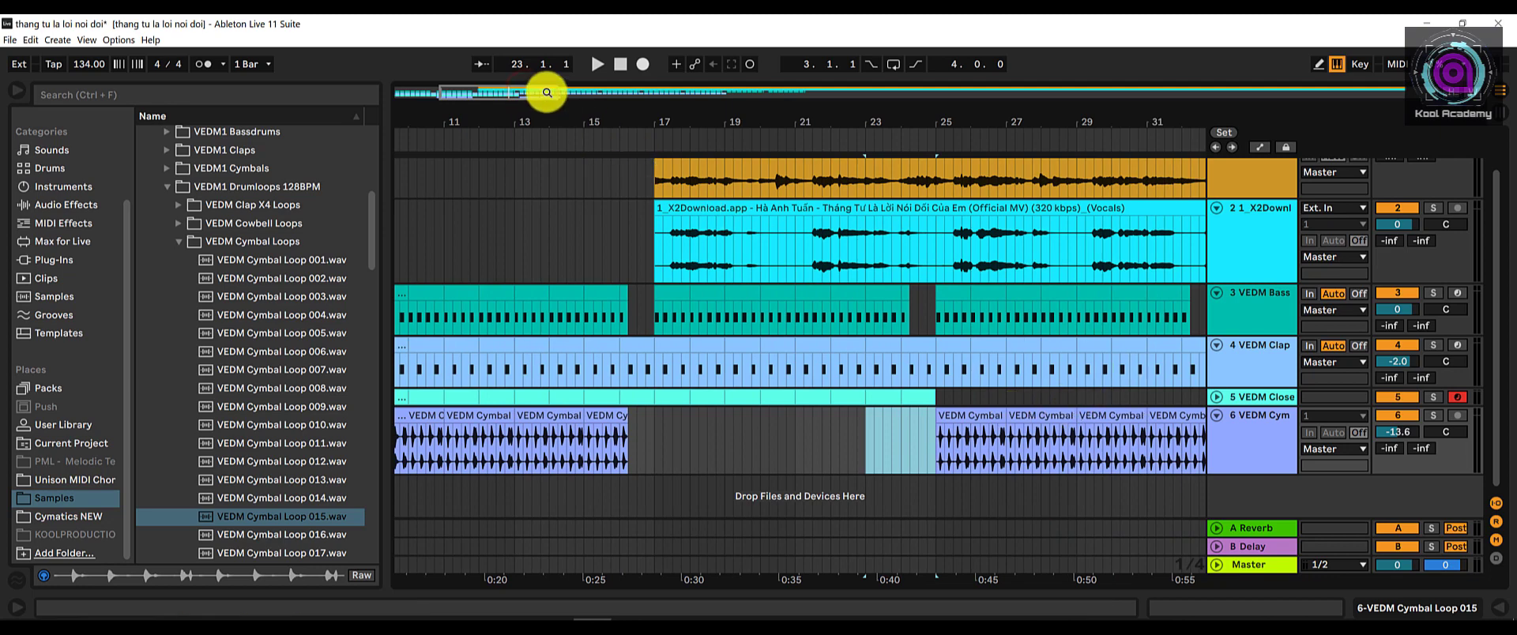
left_click(564, 138)
key("ctrl+s")
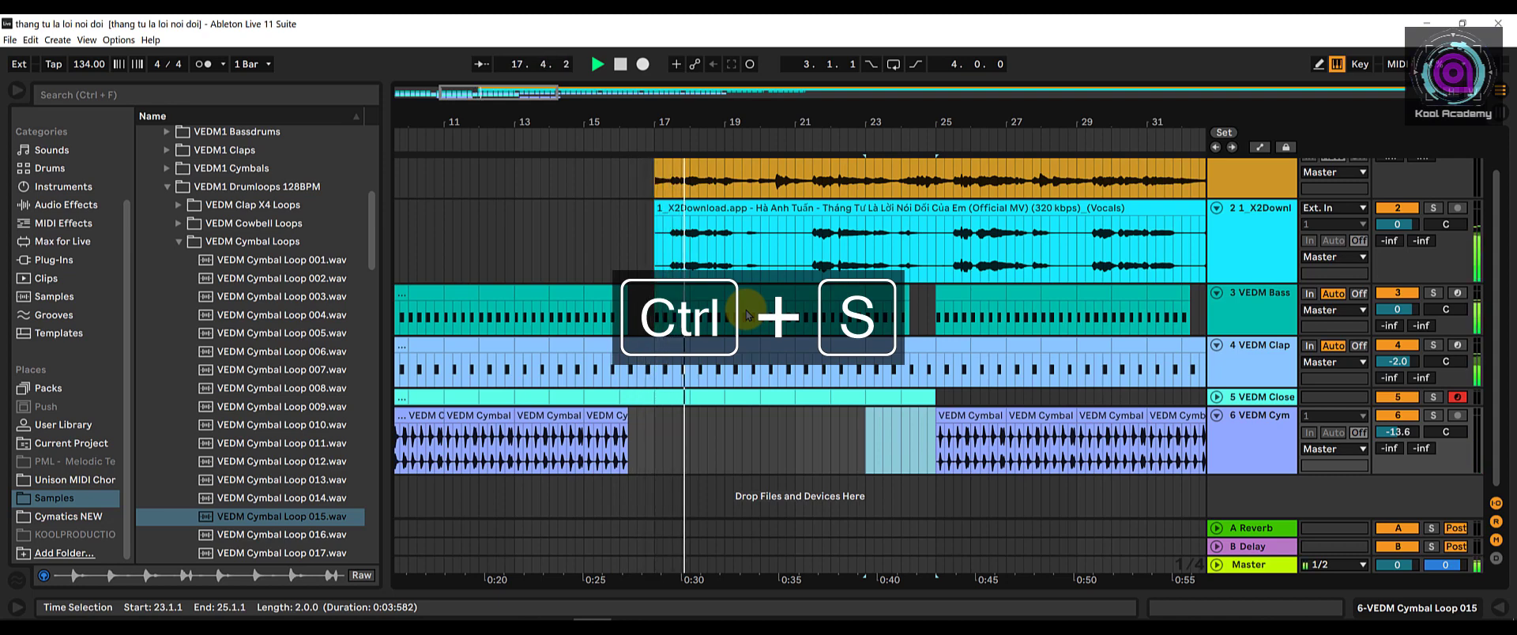
left_click(916, 433)
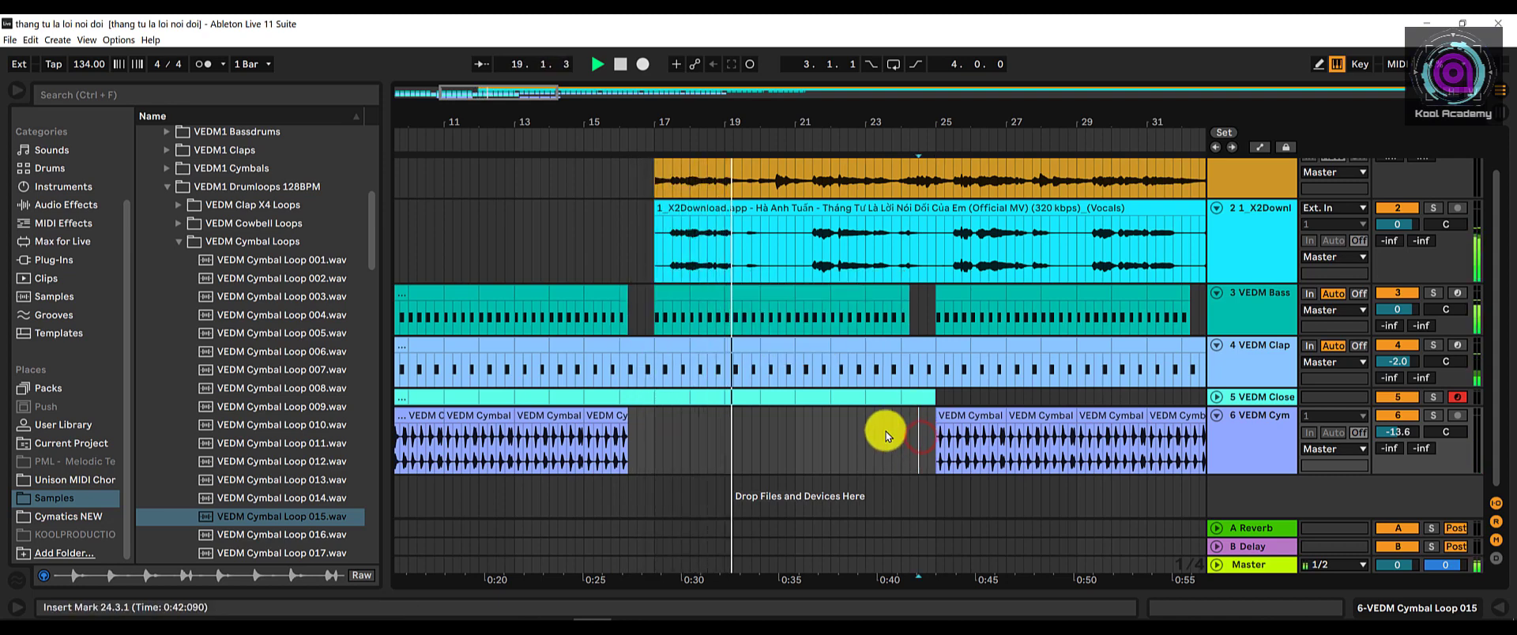
Change the cymbal track's color to cyan and assign the track color to its clips.
left_click(1225, 427)
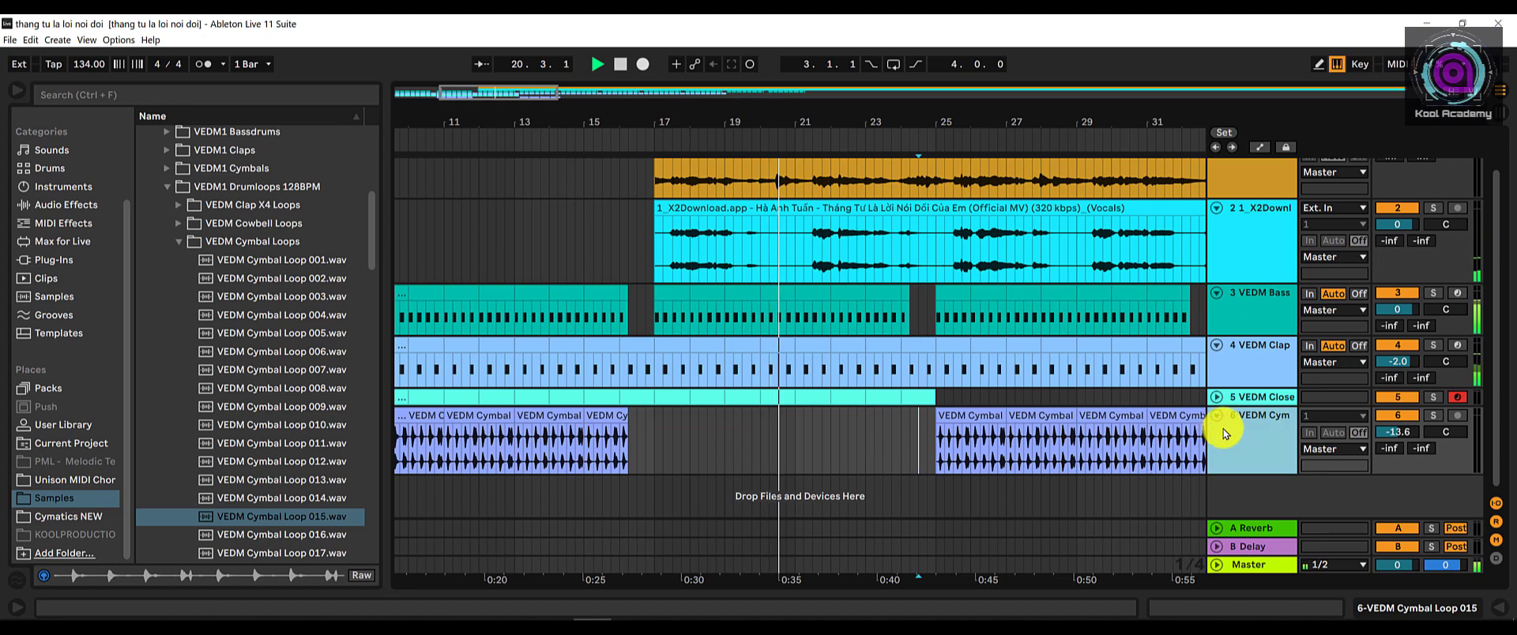
right_click(1269, 427)
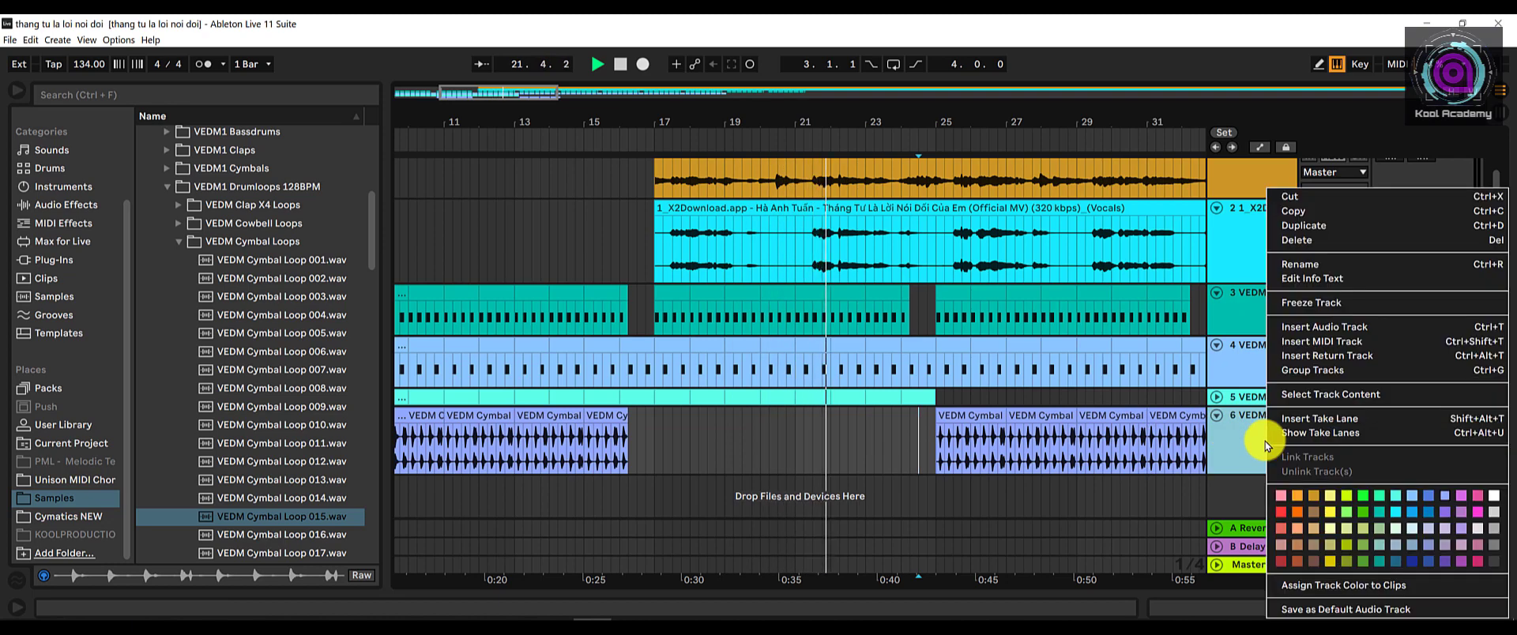
left_click(1395, 512)
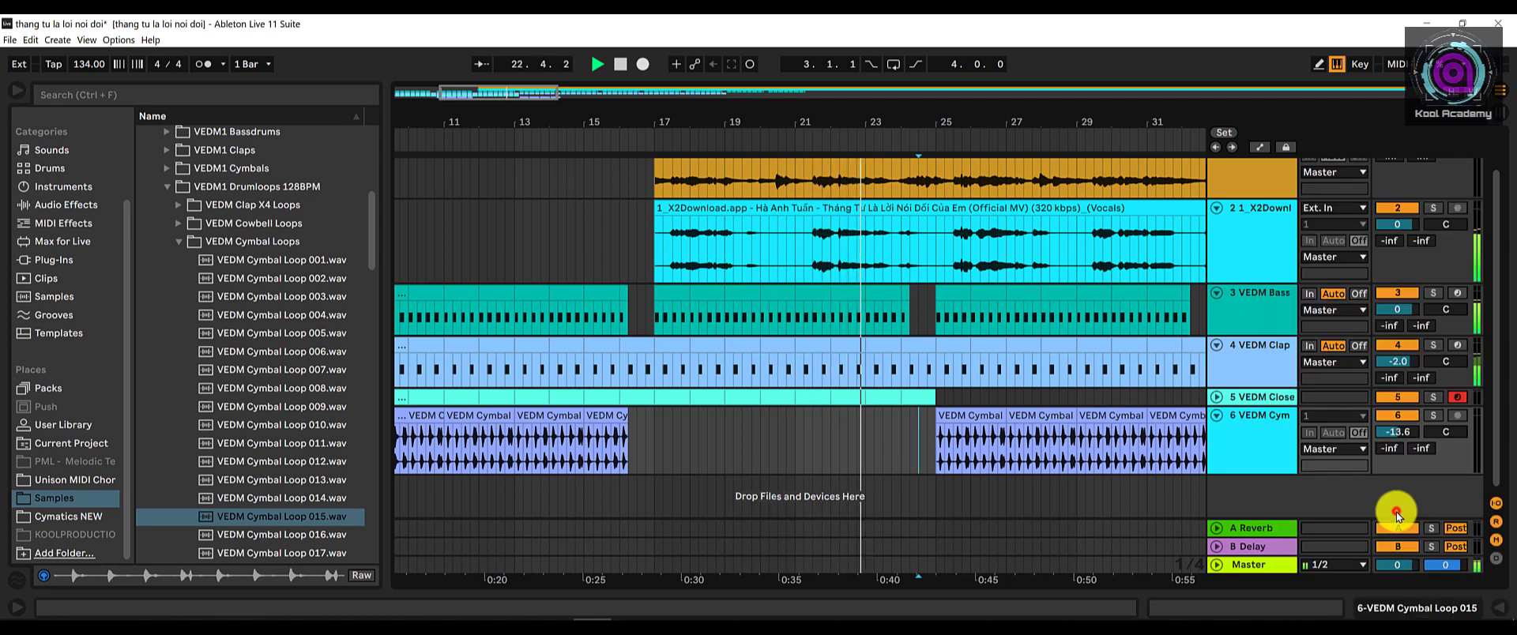
right_click(1256, 447)
left_click(1256, 418)
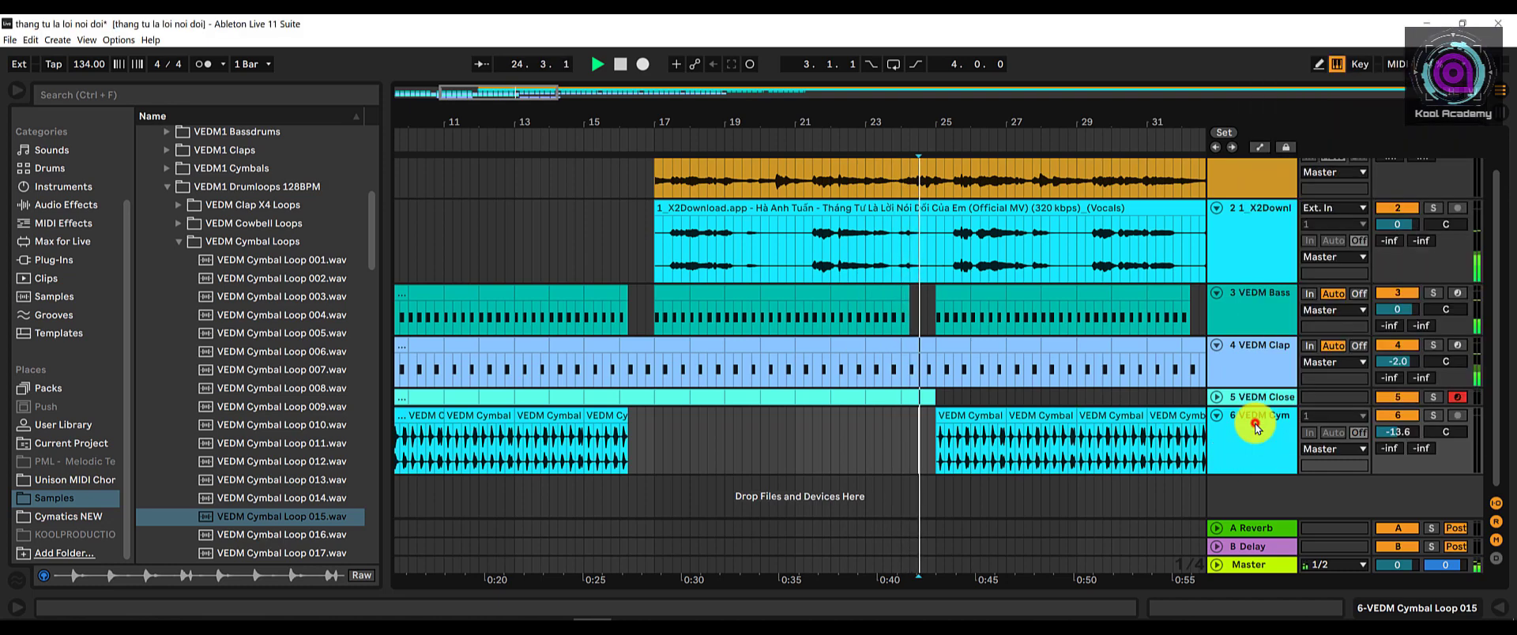